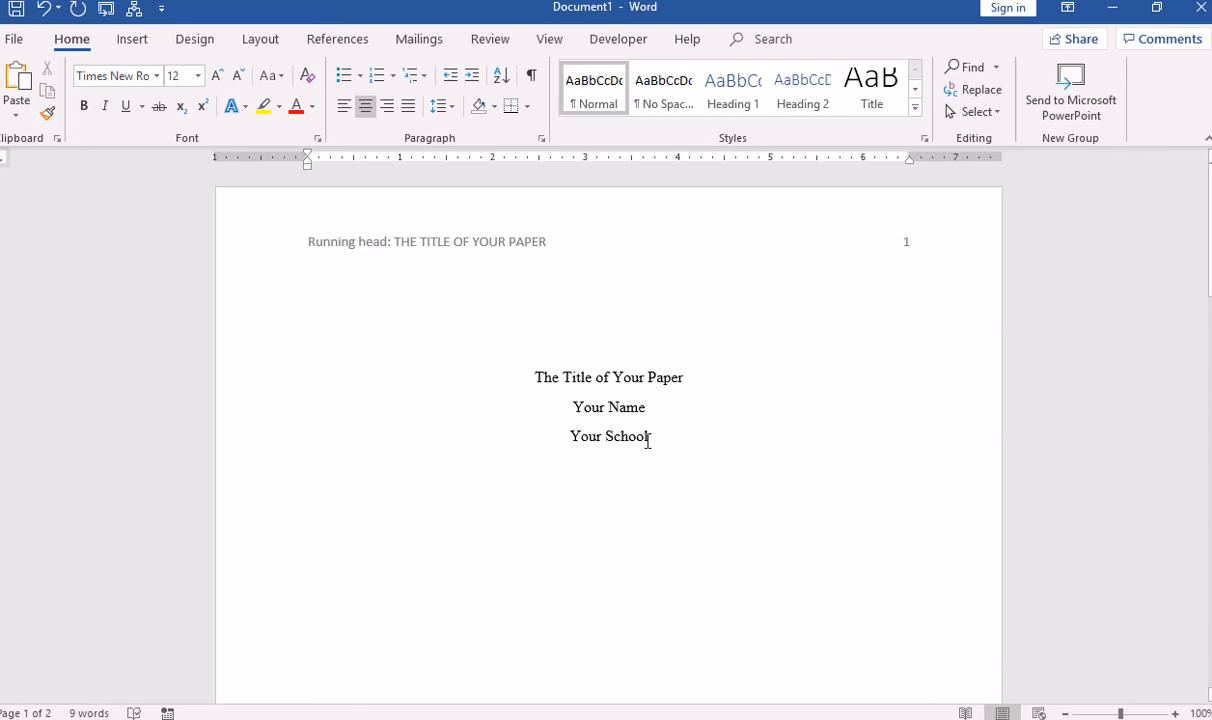
Step: Enter the centred title "The Title of Your Paper" as the first line of page 2
{"action": "left_click_drag", "start_coordinate": [1209, 240], "coordinate": [1209, 440]}
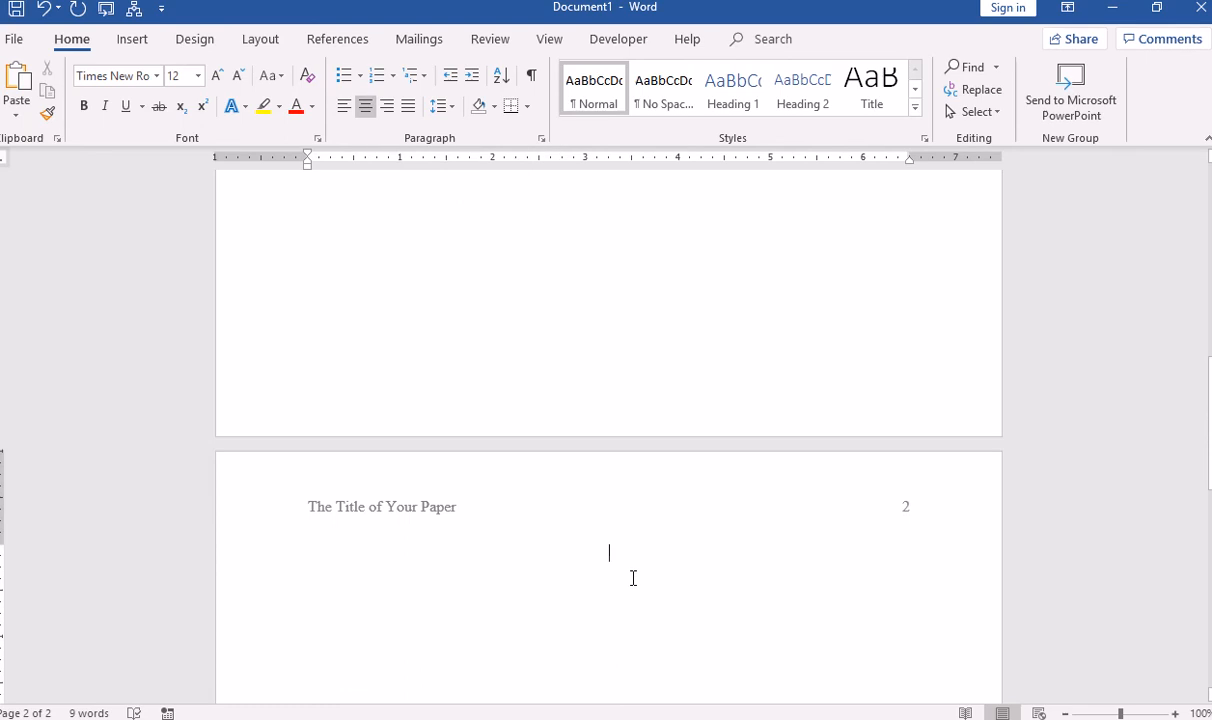
{"action": "type", "text": "The "}
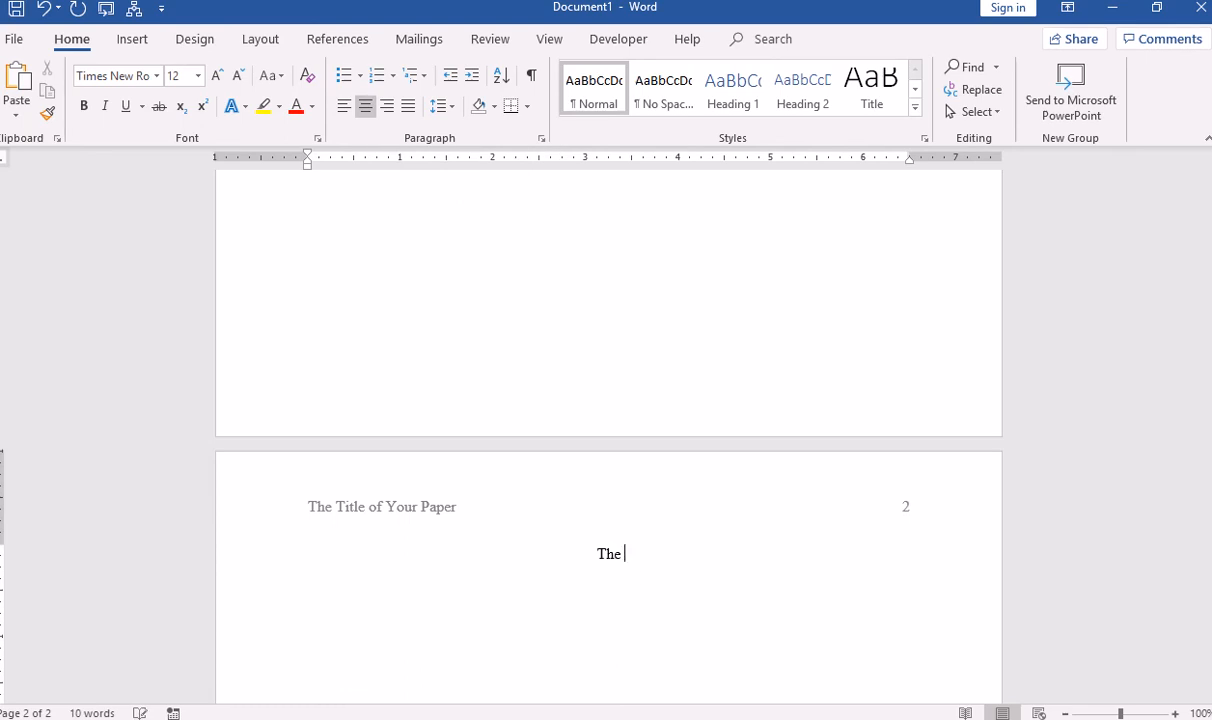
{"action": "type", "text": "Title of YOur"}
{"action": "key", "text": "BackSpace"}
{"action": "key", "text": "BackSpace"}
{"action": "key", "text": "BackSpace"}
{"action": "key", "text": "BackSpace"}
{"action": "type", "text": "our Paper"}
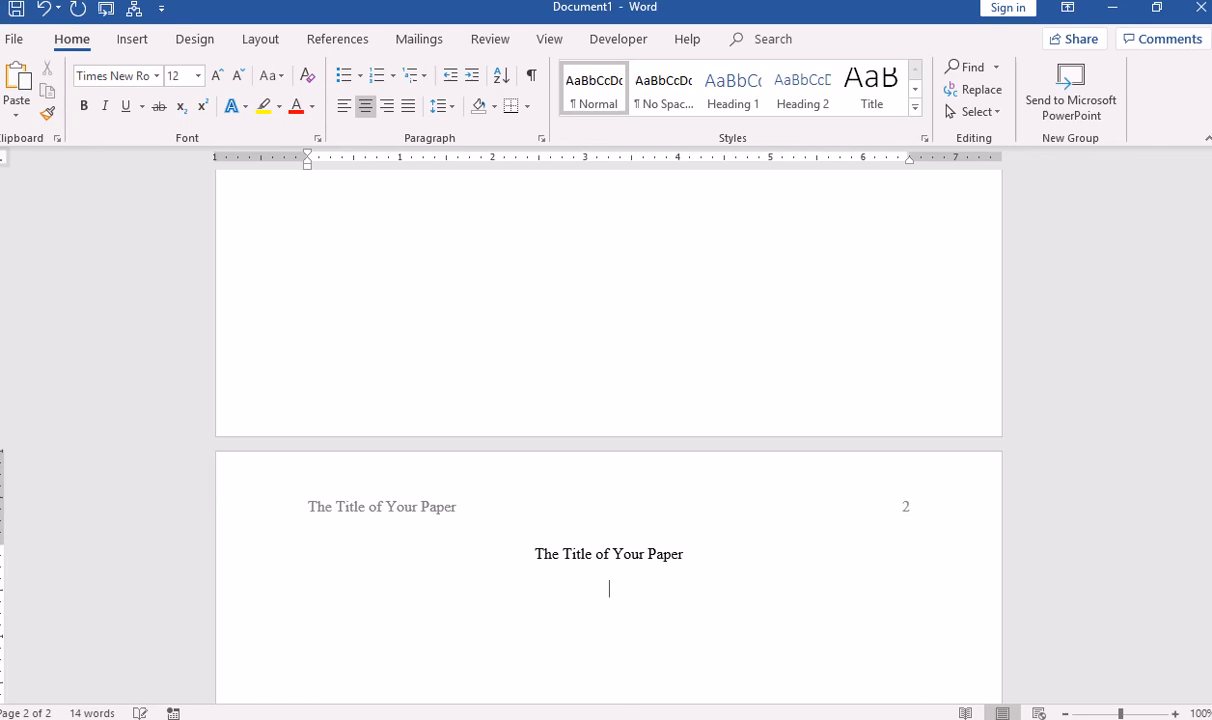
Step: Left-align the double-spaced line below the title and generate sample body paragraphs there with =rand()
{"action": "left_click", "coordinate": [541, 138]}
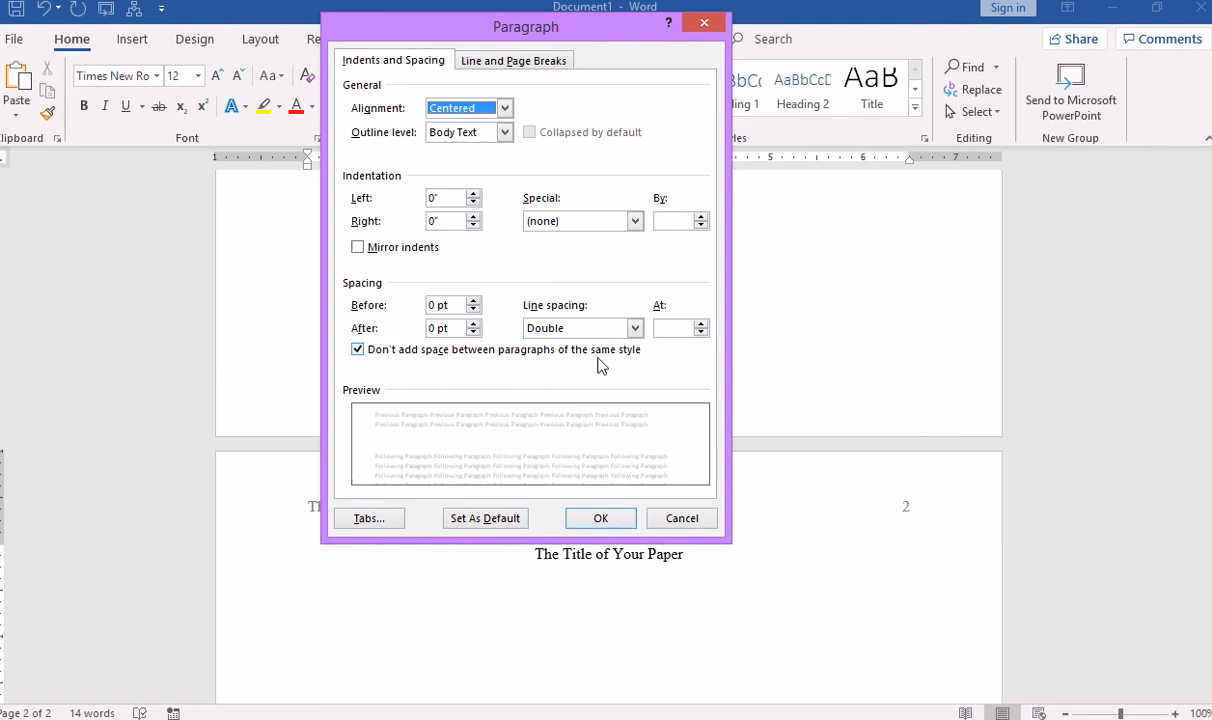
{"action": "left_click", "coordinate": [614, 520]}
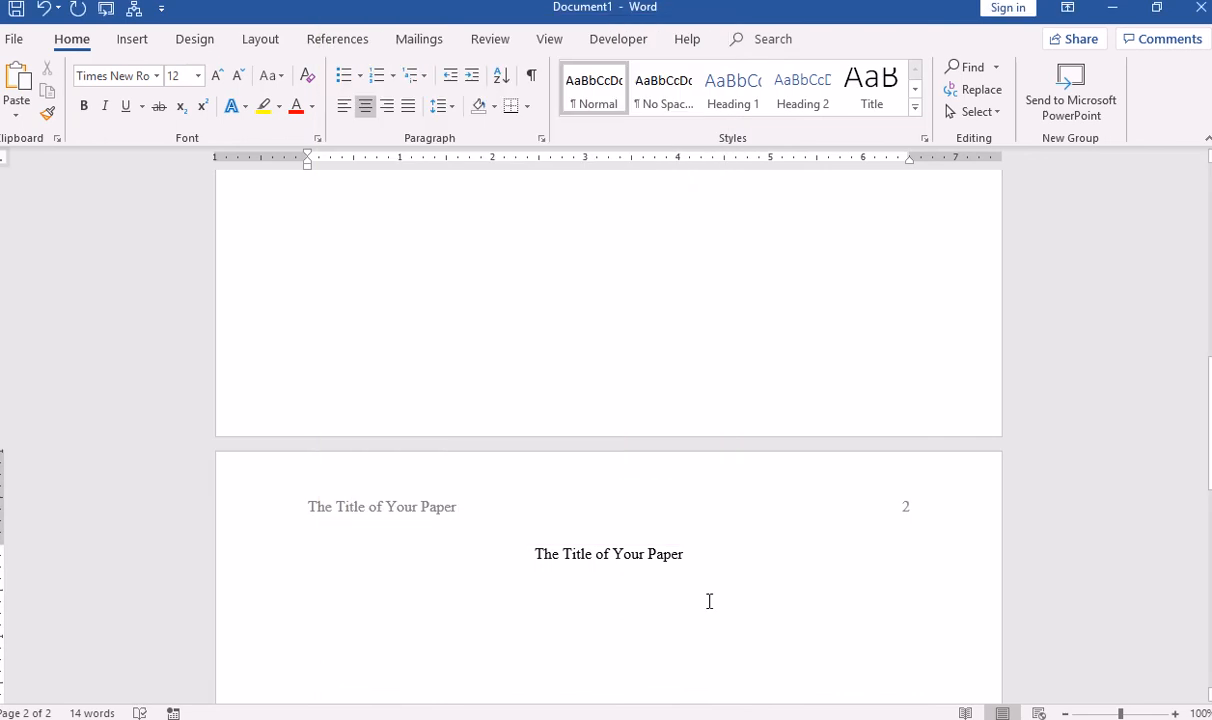
{"action": "left_click", "coordinate": [343, 110]}
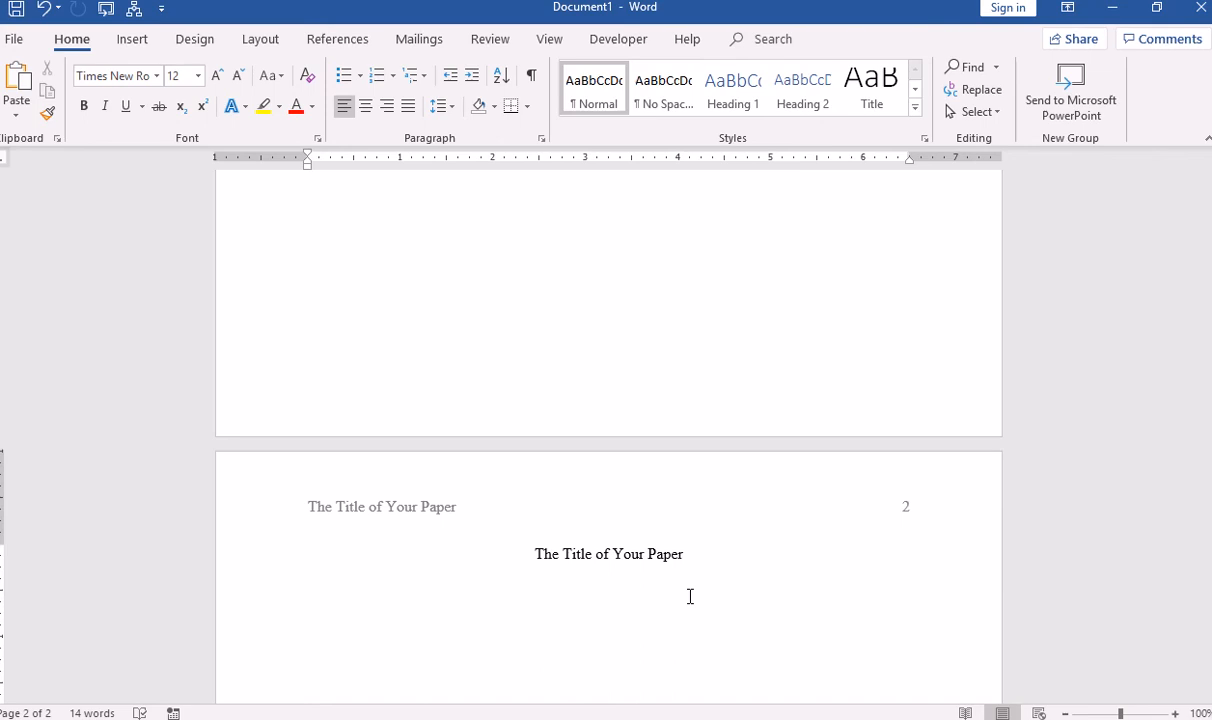
{"action": "type", "text": "=rand()"}
{"action": "key", "text": "Return"}
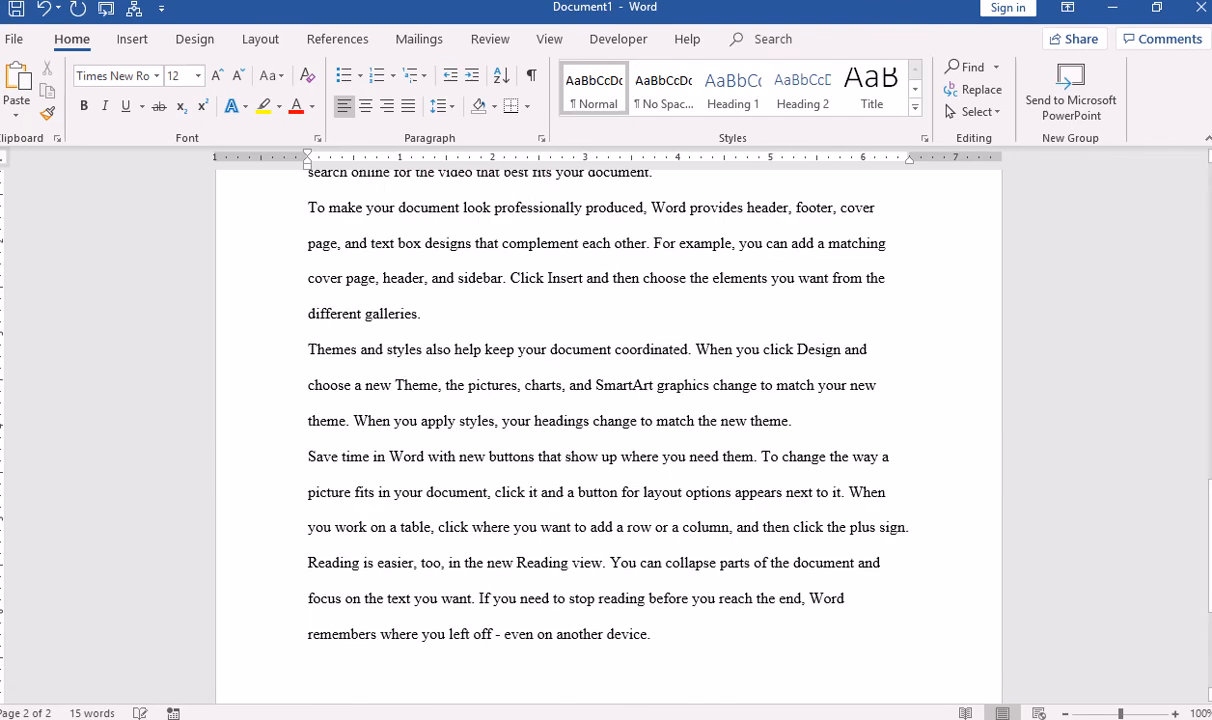
Step: Indent the first line of each of the first three body paragraphs by one tab stop
{"action": "scroll", "coordinate": [608, 420], "scroll_direction": "up", "scroll_amount": 5}
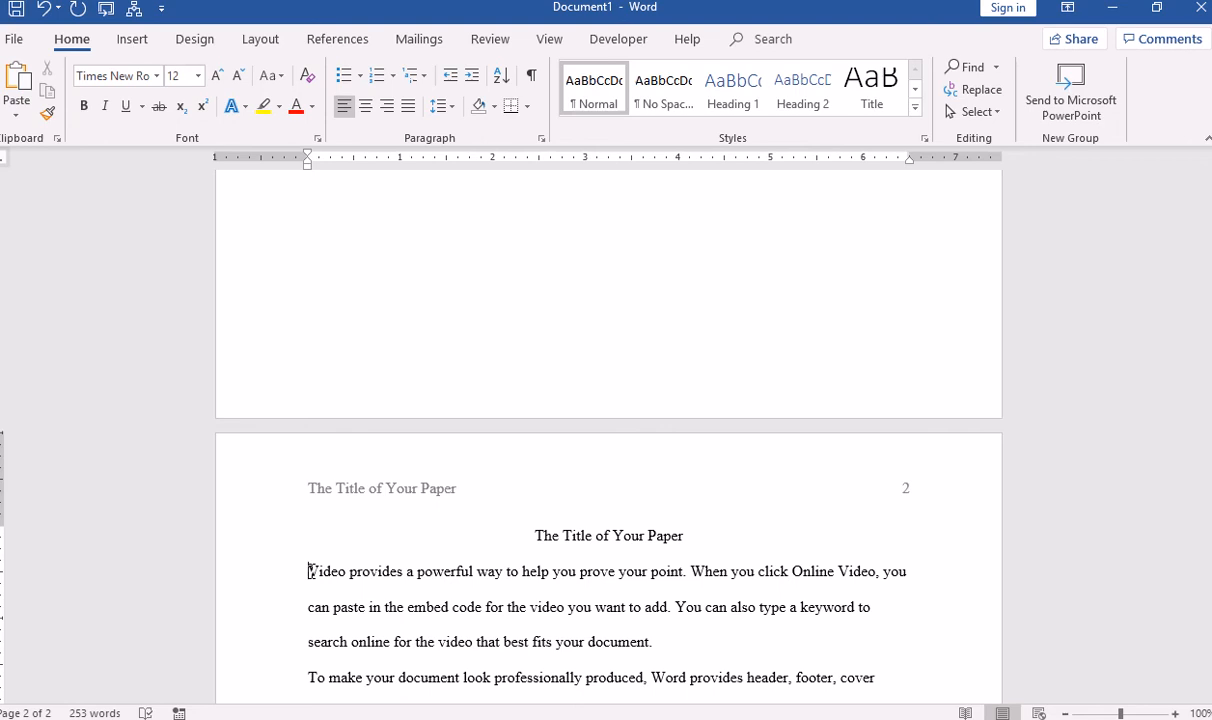
{"action": "key", "text": "Tab"}
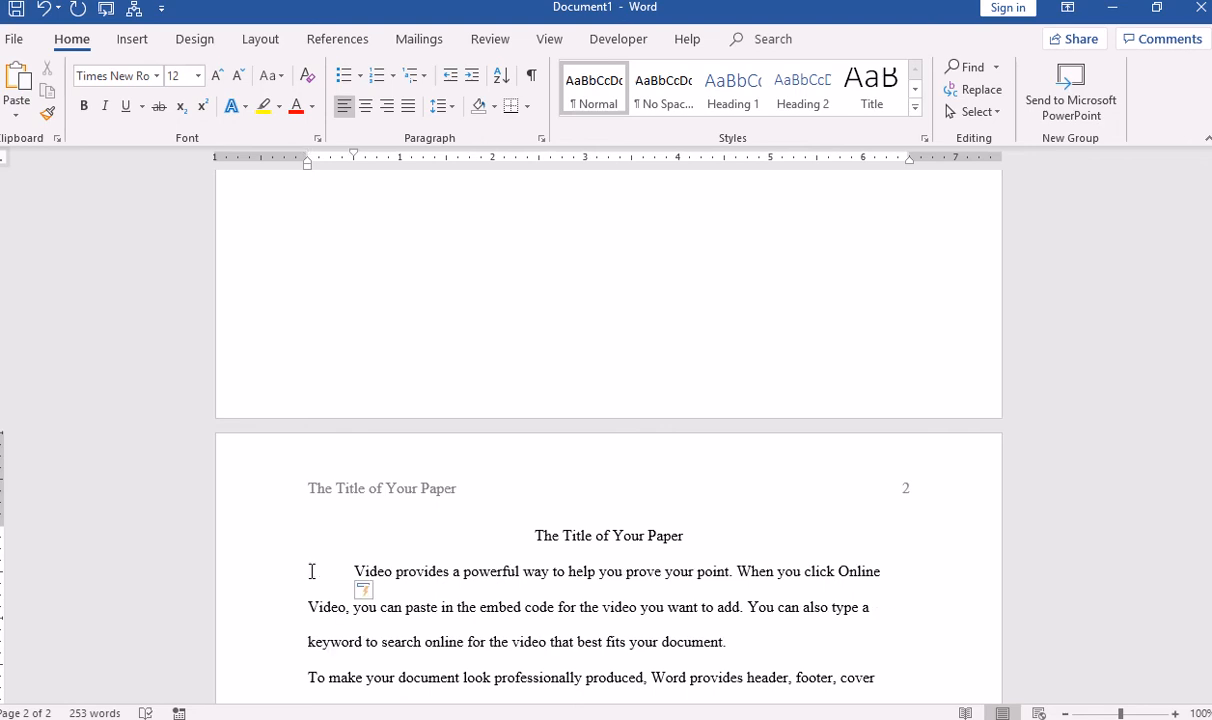
{"action": "left_click_drag", "start_coordinate": [1207, 370], "coordinate": [1207, 418]}
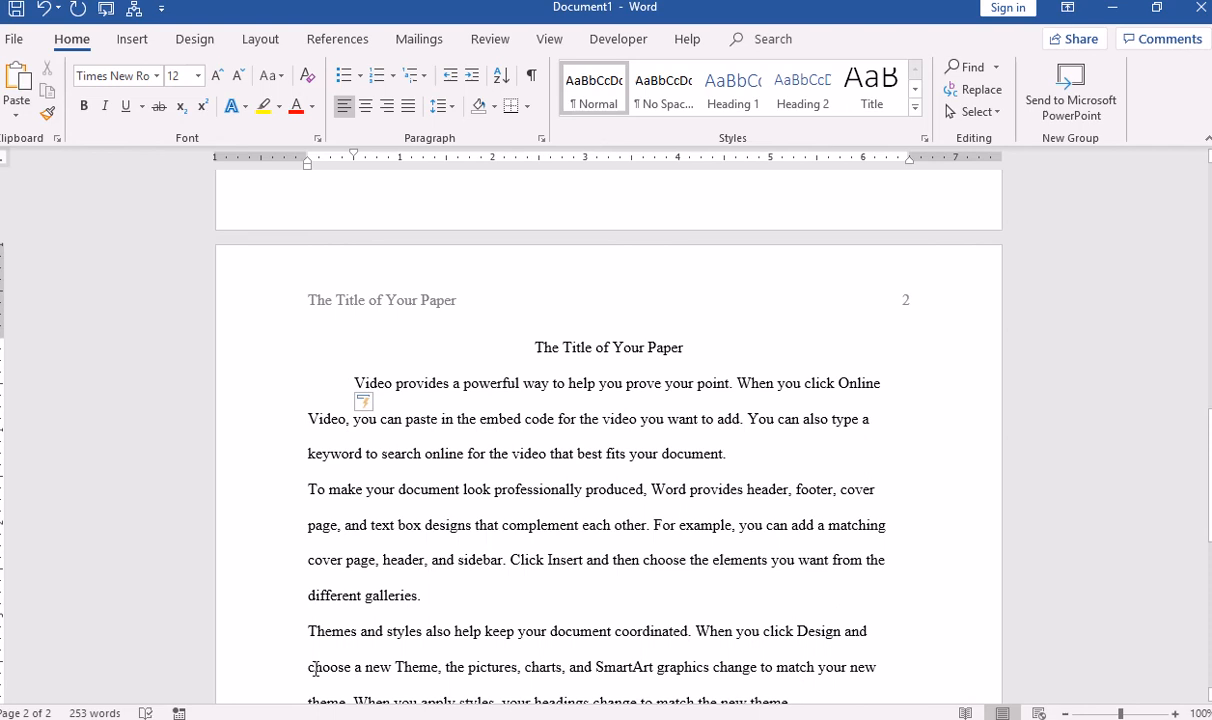
{"action": "left_click", "coordinate": [310, 490]}
{"action": "key", "text": "Tab"}
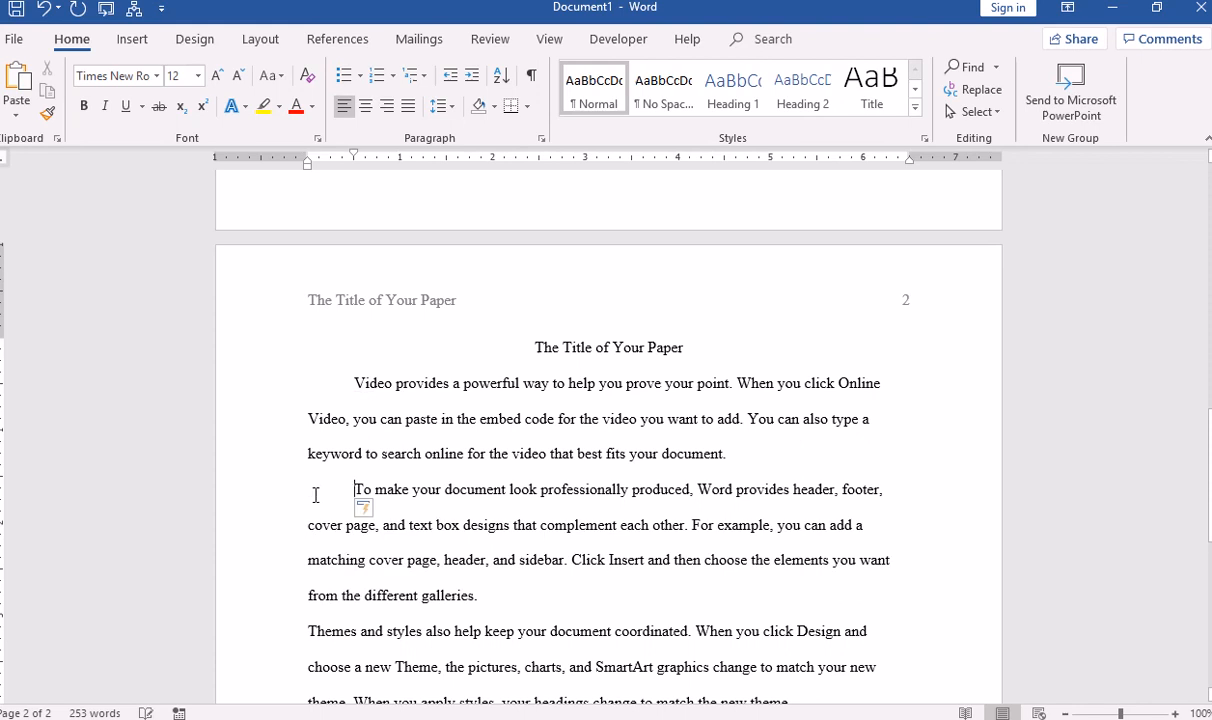
{"action": "left_click", "coordinate": [310, 632]}
{"action": "key", "text": "Tab"}
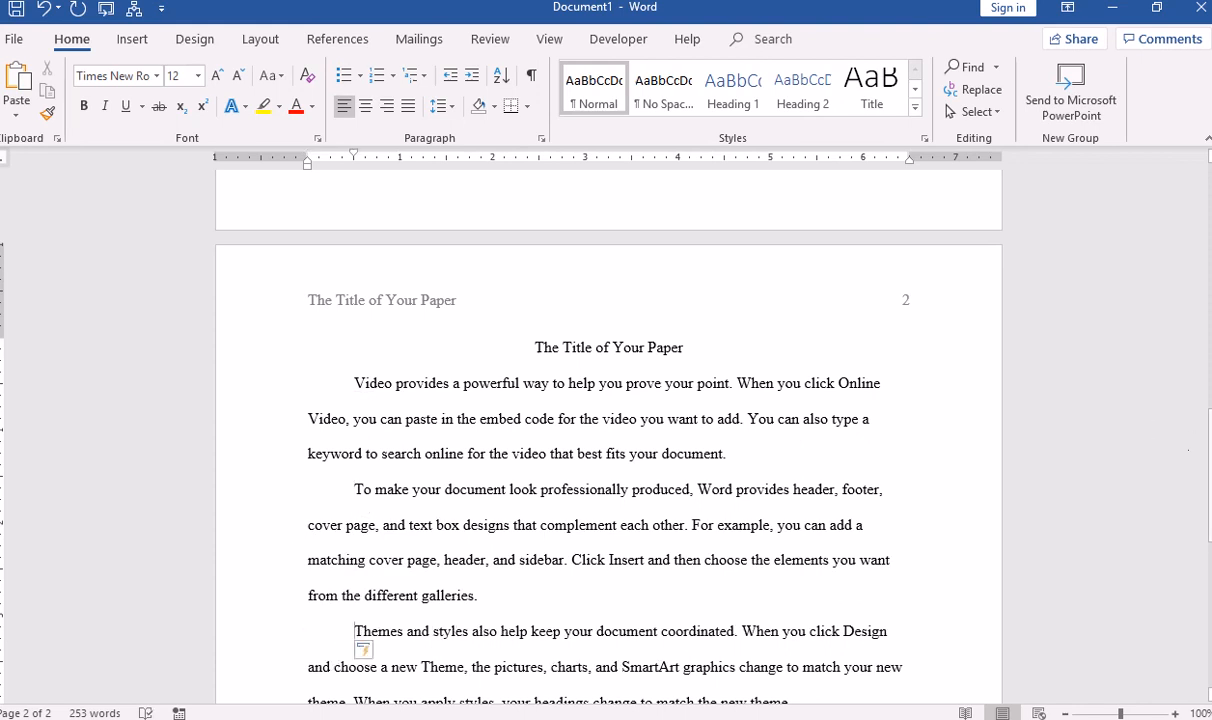
Step: Add a new line after the last body paragraph and insert a page break there
{"action": "left_click_drag", "start_coordinate": [1208, 470], "coordinate": [1206, 573]}
{"action": "left_click", "coordinate": [673, 594]}
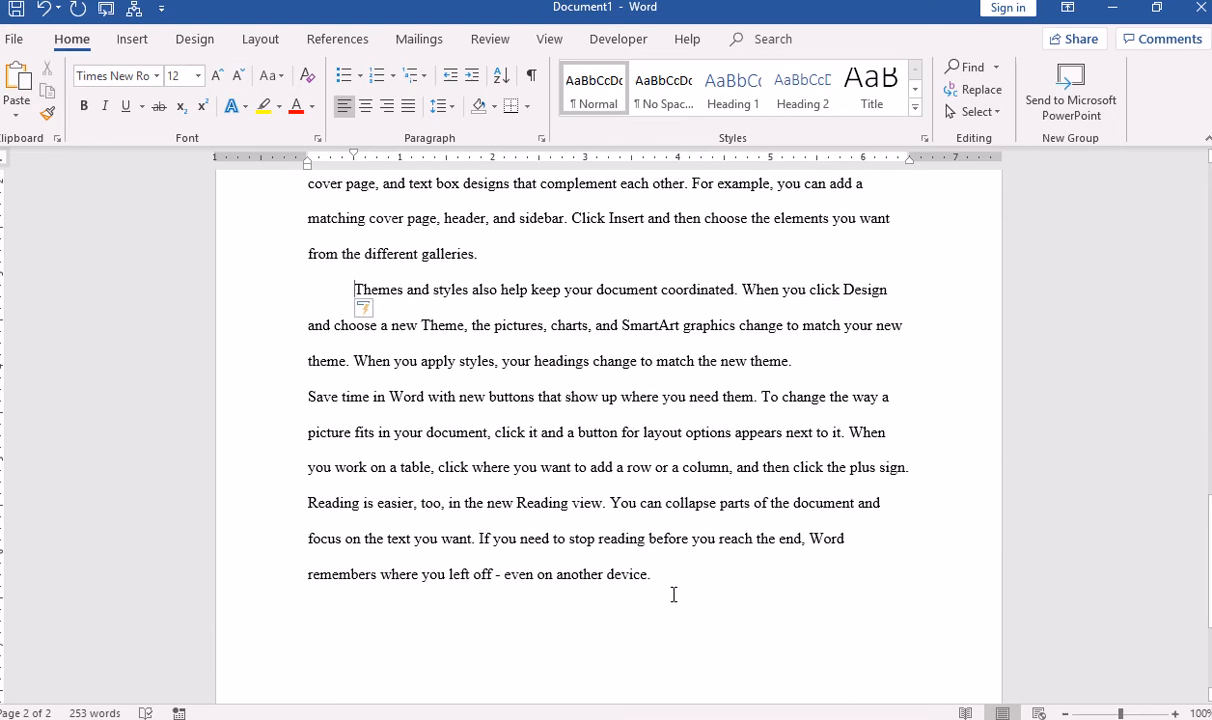
{"action": "key", "text": "Return"}
{"action": "left_click", "coordinate": [134, 47]}
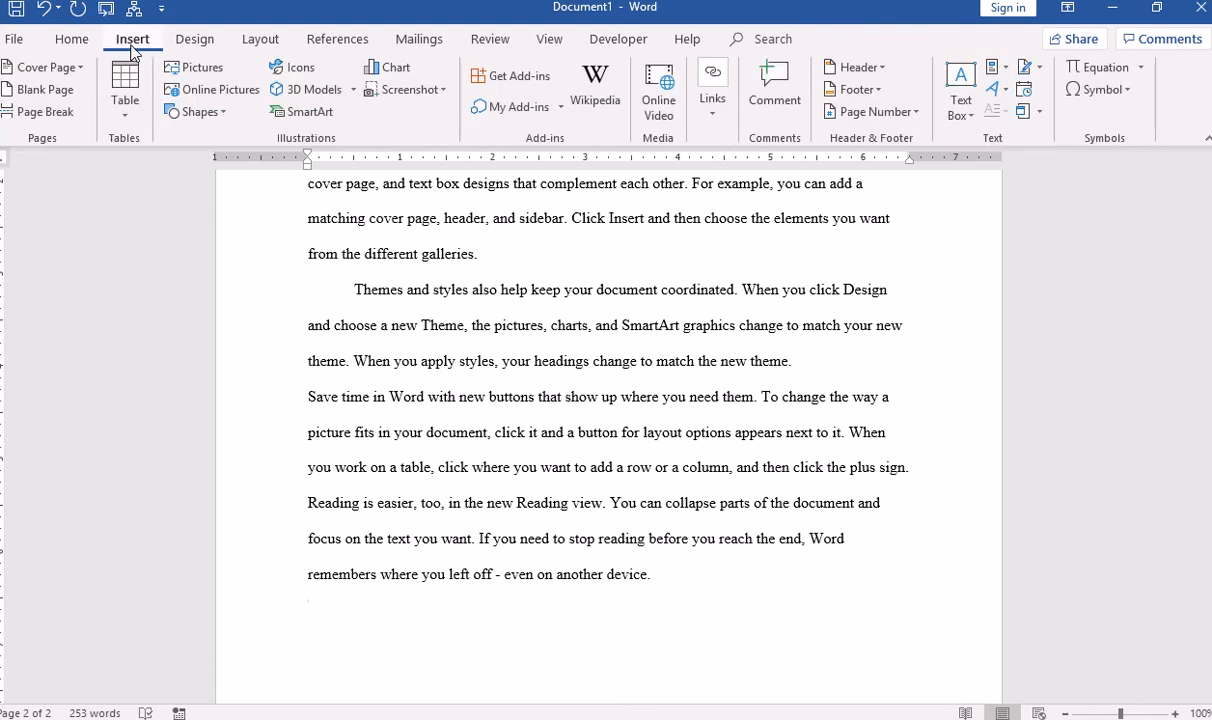
{"action": "left_click", "coordinate": [63, 121]}
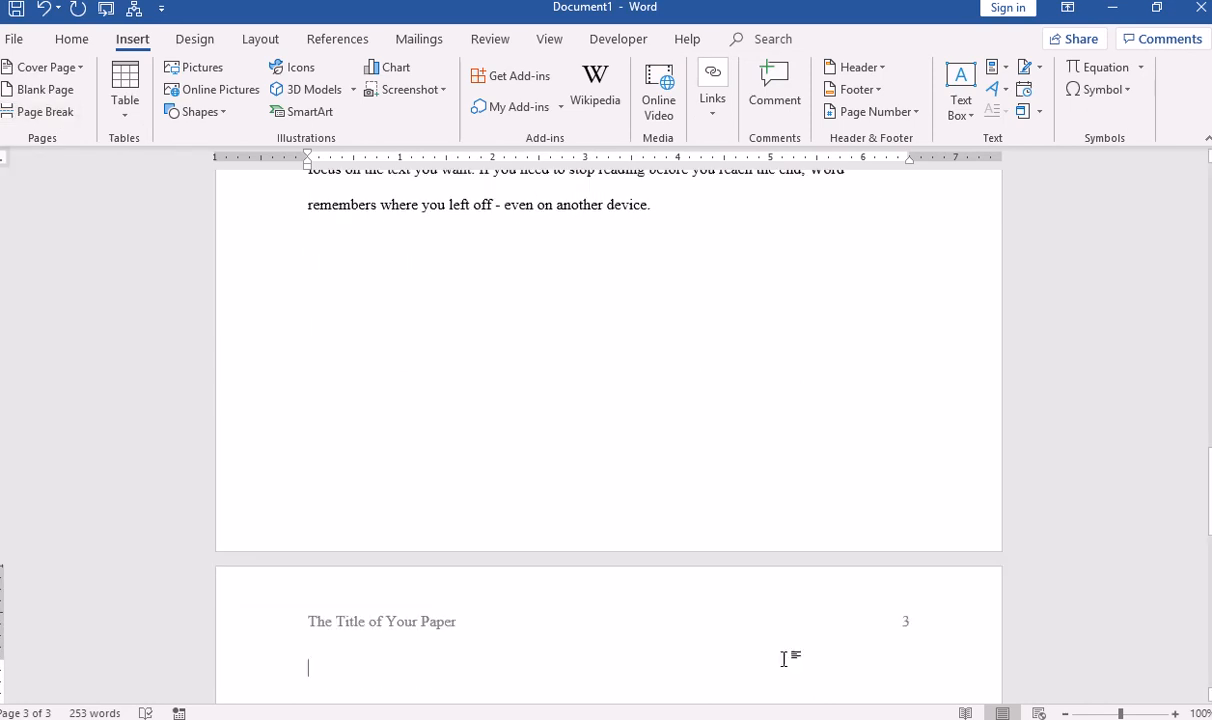
Step: Enter a centred "References" heading on page 3 and start a left-aligned line below it
{"action": "left_click_drag", "start_coordinate": [1210, 492], "coordinate": [1210, 518]}
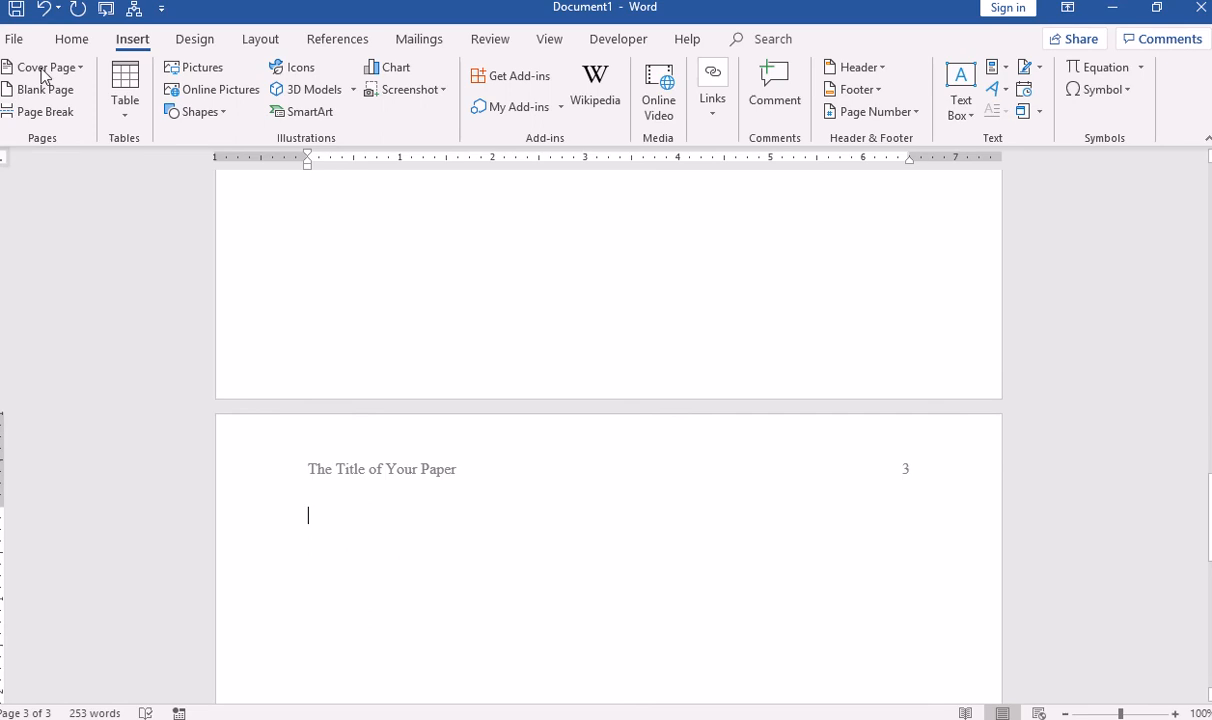
{"action": "left_click", "coordinate": [70, 40]}
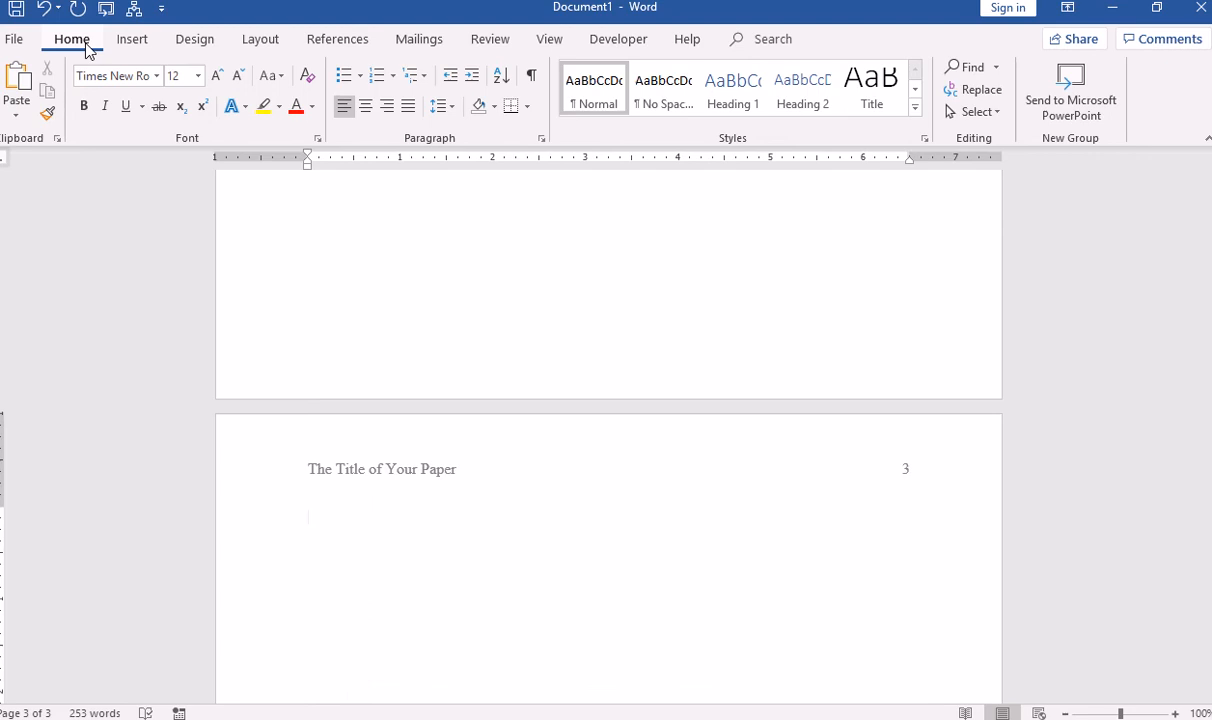
{"action": "left_click", "coordinate": [365, 108]}
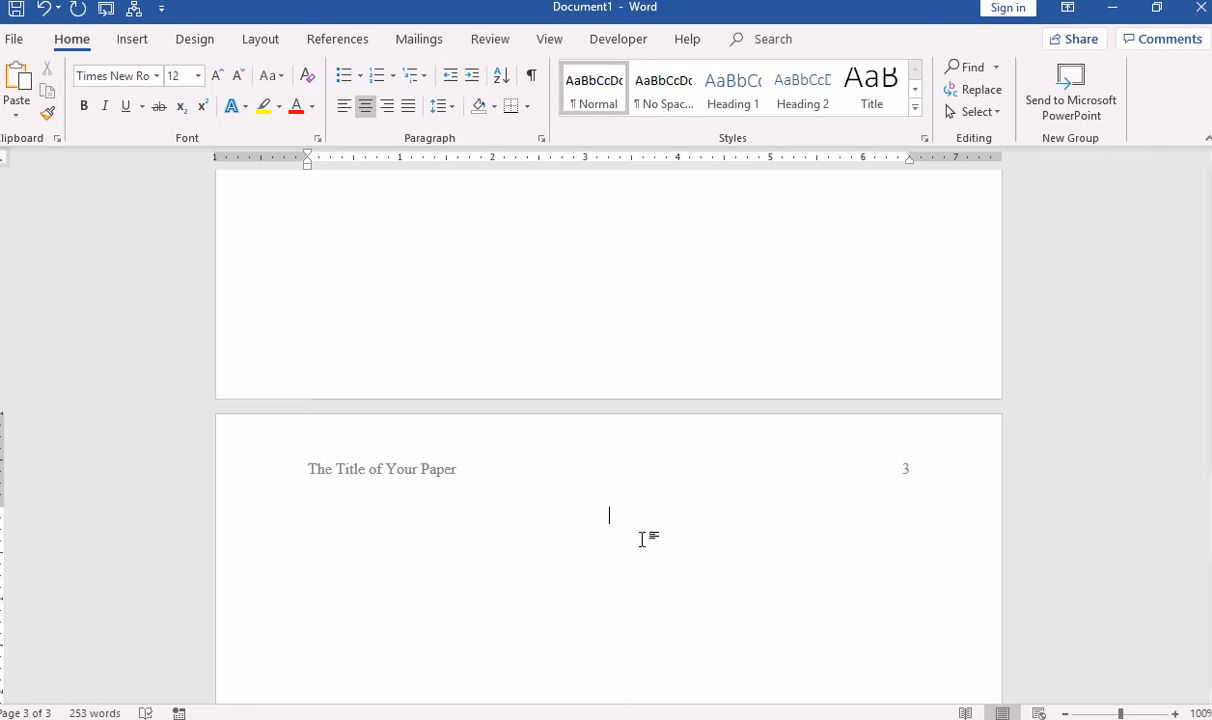
{"action": "type", "text": "References"}
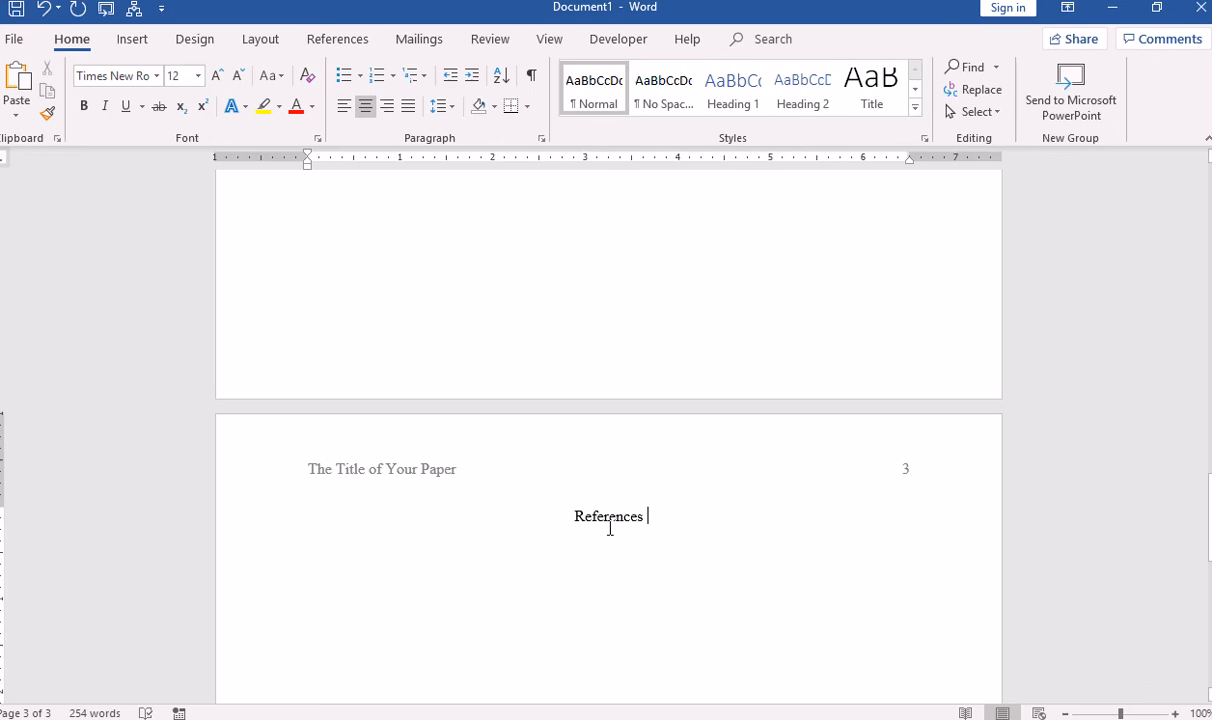
{"action": "key", "text": "Return"}
{"action": "left_click", "coordinate": [343, 107]}
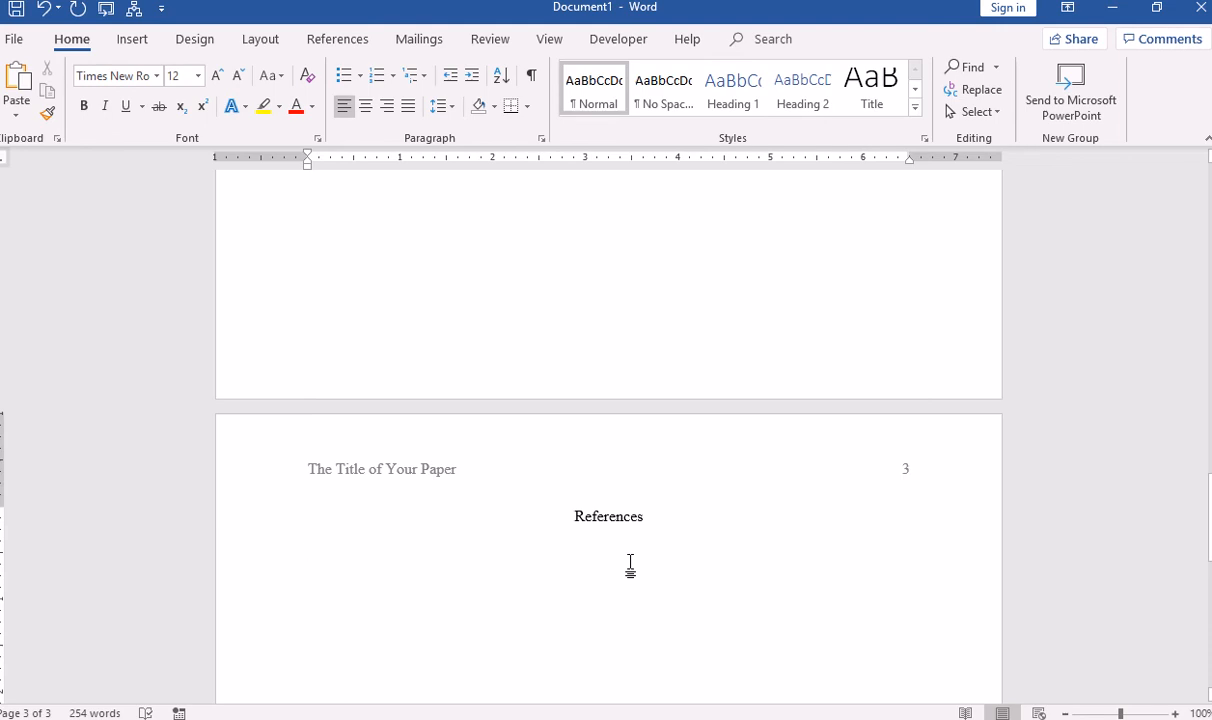
Step: Create a new source in the Source Manager and set its type to Web site
{"action": "left_click", "coordinate": [512, 533]}
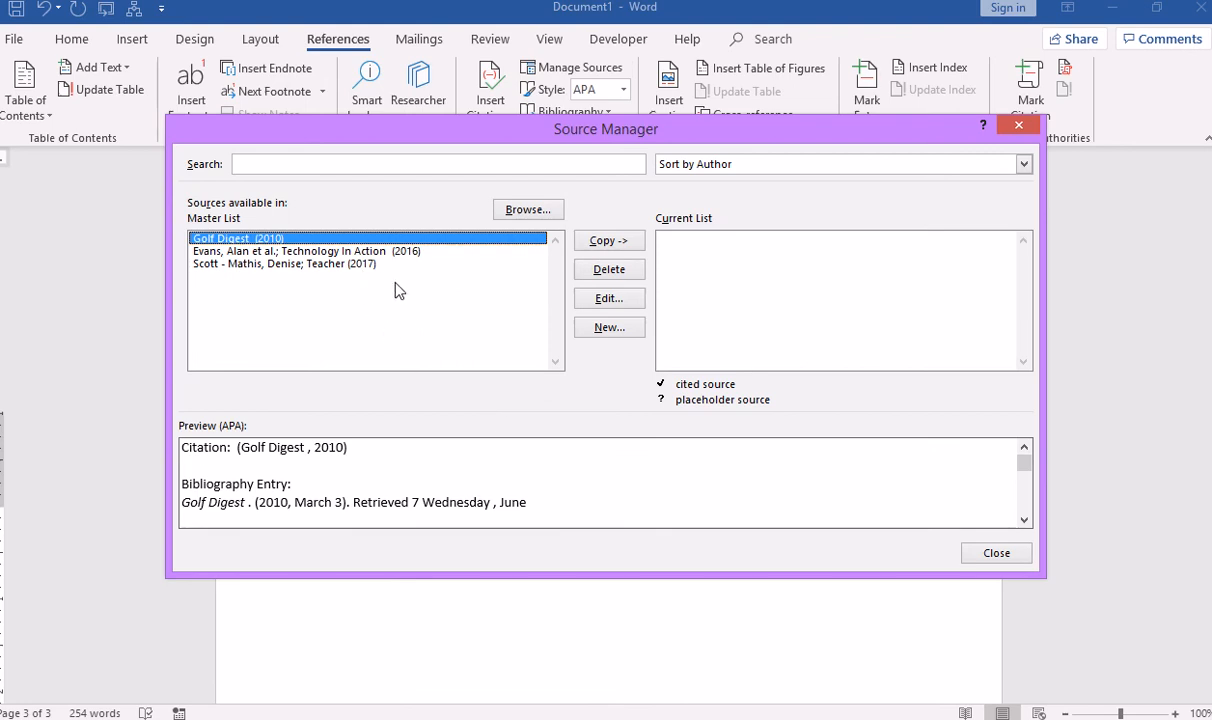
{"action": "left_click", "coordinate": [609, 328]}
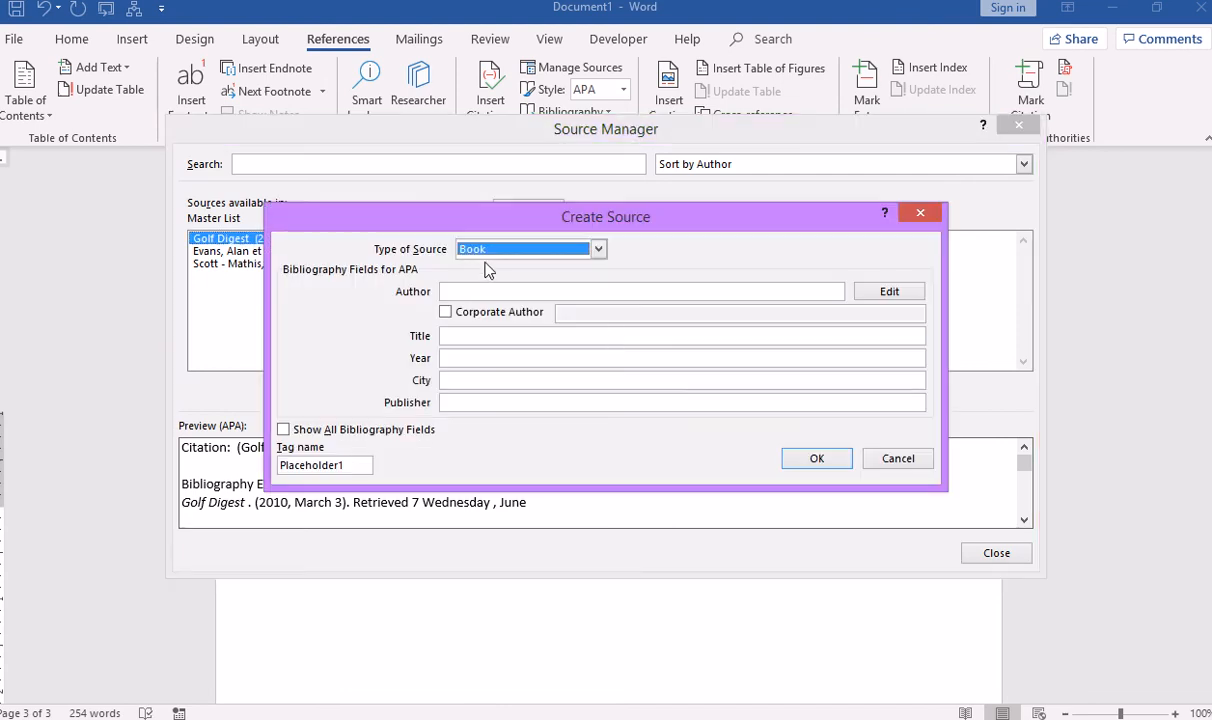
{"action": "left_click", "coordinate": [598, 250]}
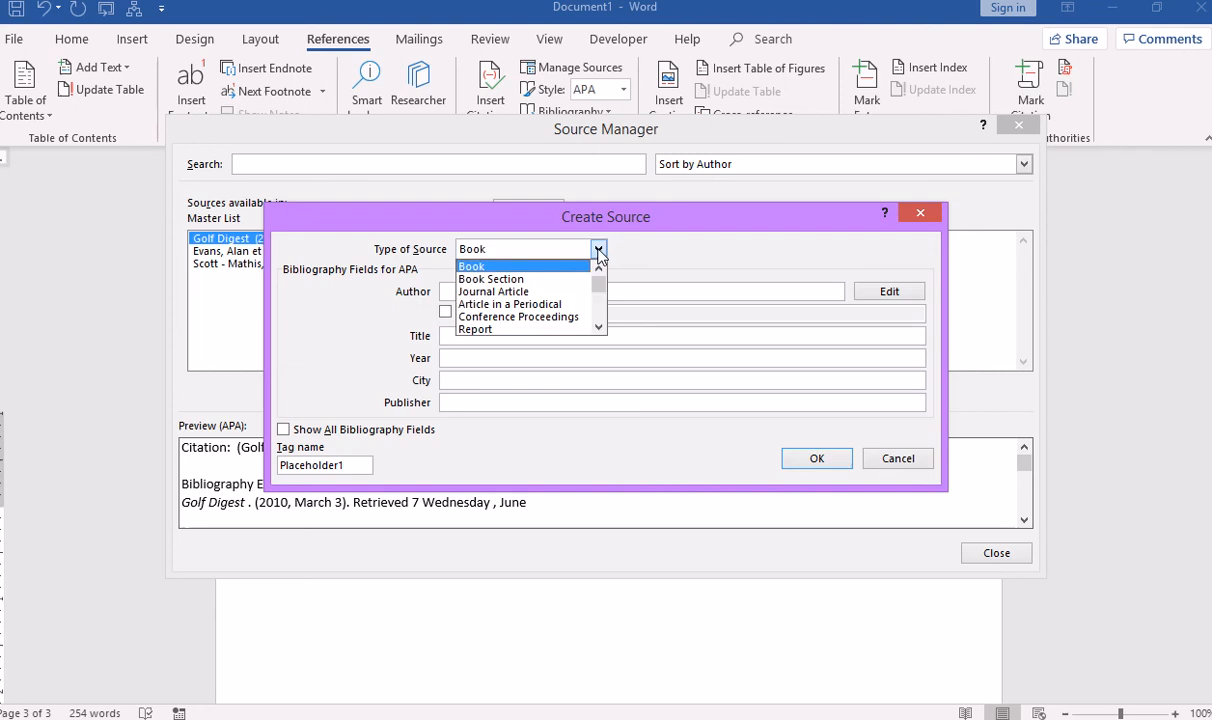
{"action": "mouse_move", "coordinate": [597, 288]}
{"action": "left_mouse_down"}
{"action": "mouse_move", "coordinate": [598, 300]}
{"action": "mouse_move", "coordinate": [597, 290]}
{"action": "left_mouse_up"}
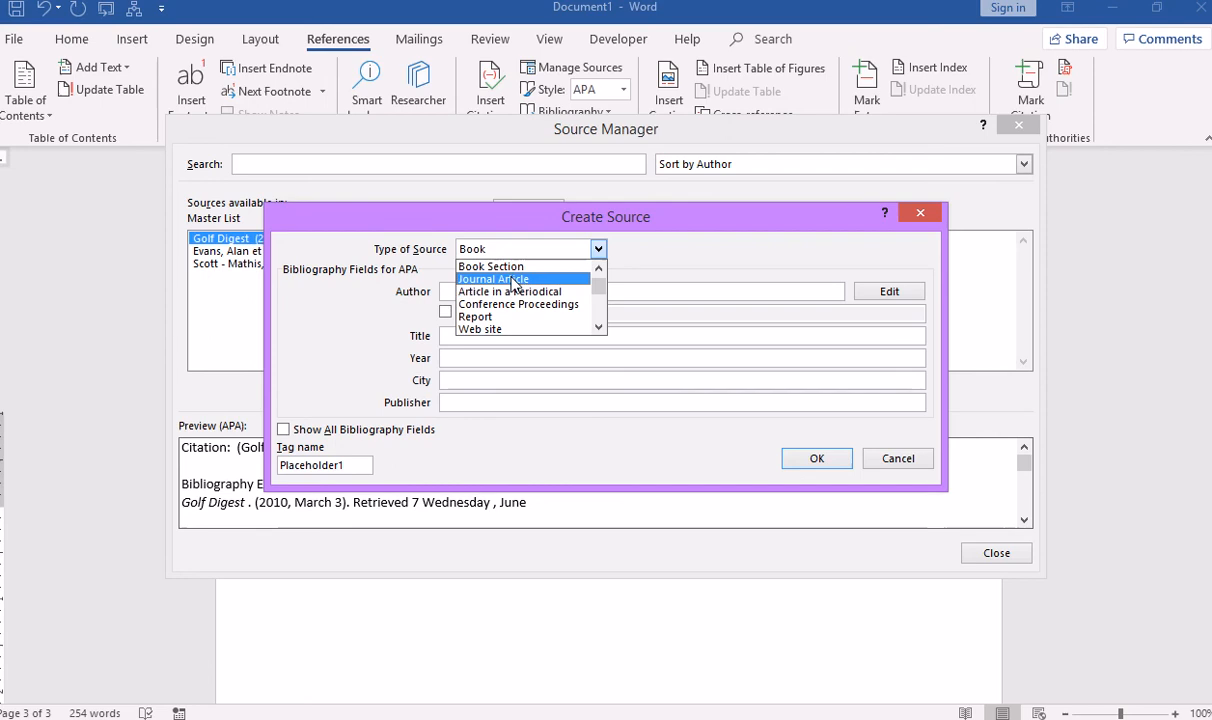
{"action": "left_click", "coordinate": [507, 330]}
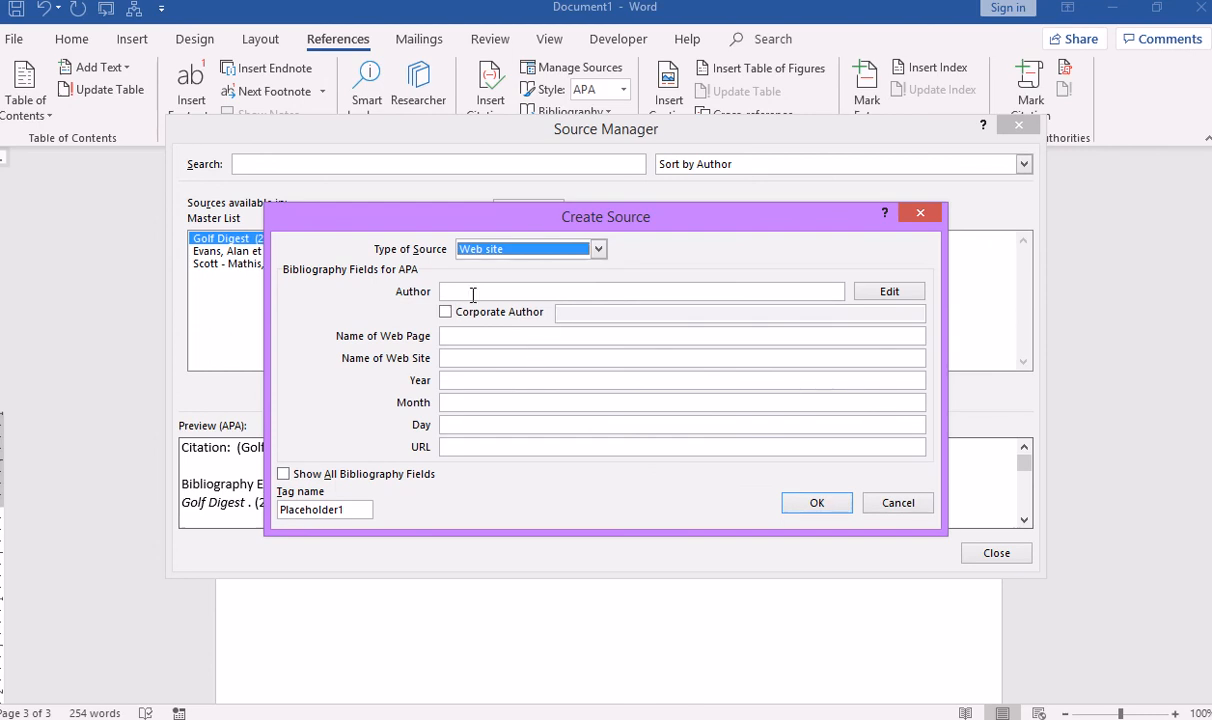
Step: Go through the author, corporate author, web page, web site, date and URL fields, leaving them blank, and save the source
{"action": "left_click", "coordinate": [472, 291]}
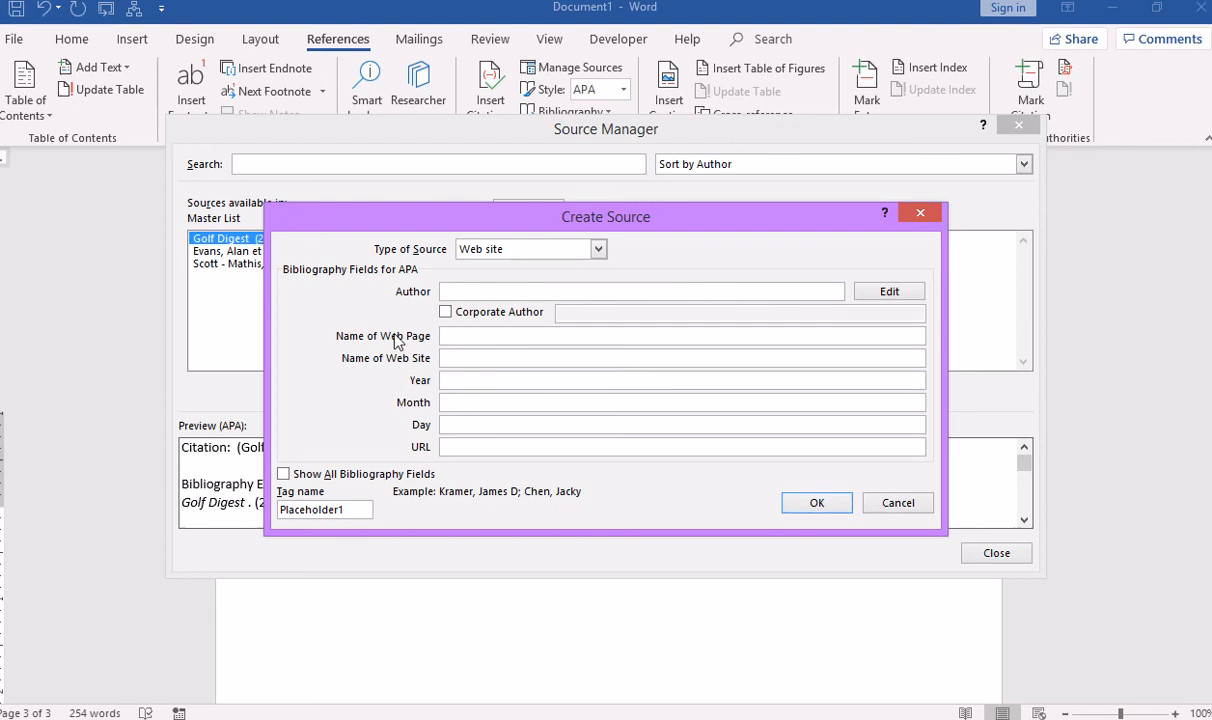
{"action": "left_click", "coordinate": [446, 312]}
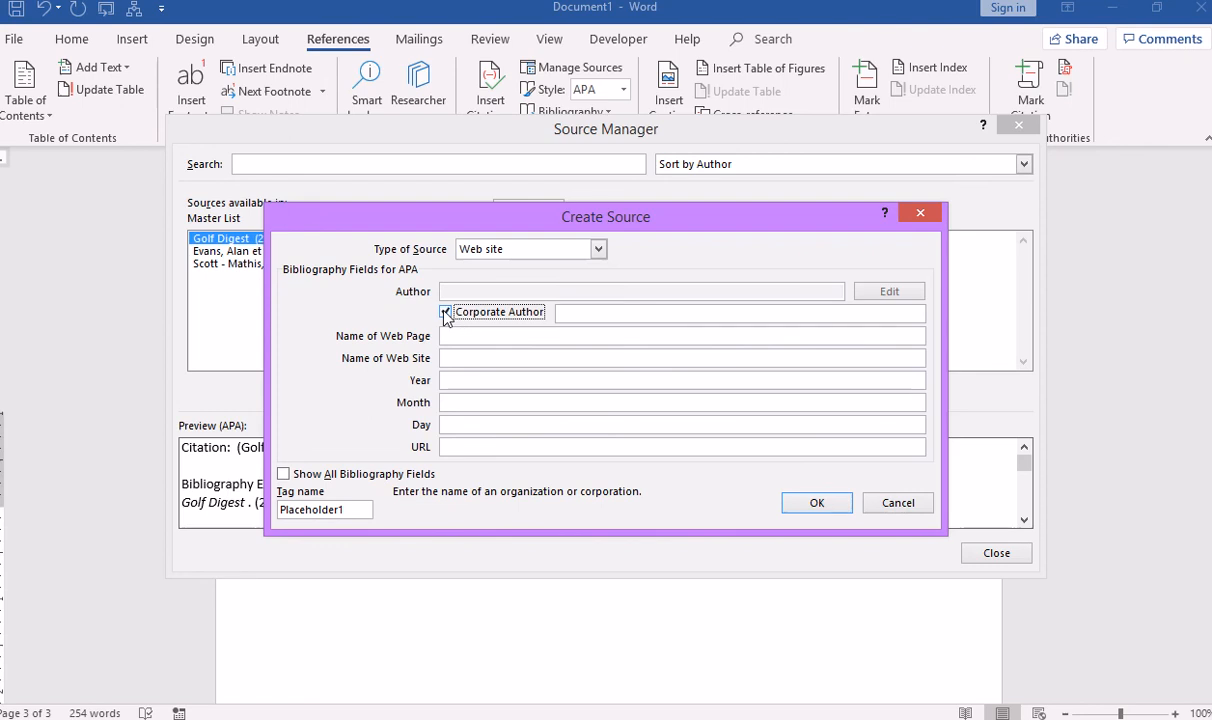
{"action": "left_click", "coordinate": [446, 314]}
{"action": "left_click", "coordinate": [476, 339]}
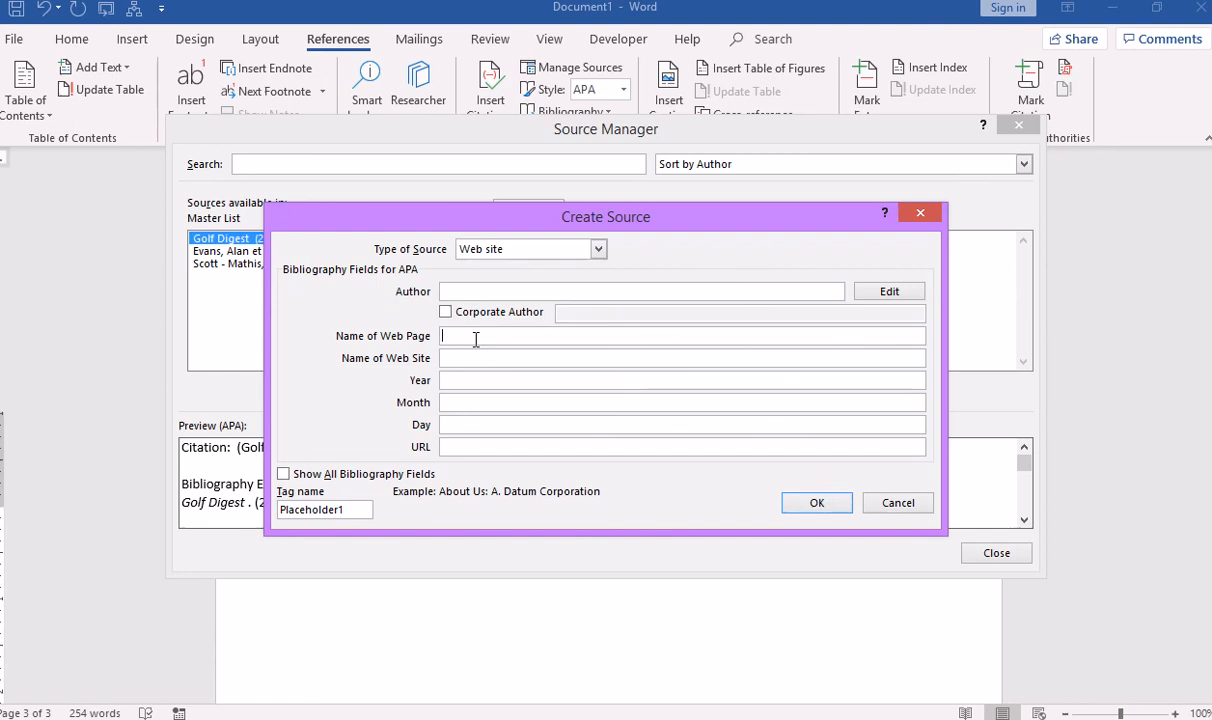
{"action": "left_click", "coordinate": [473, 358]}
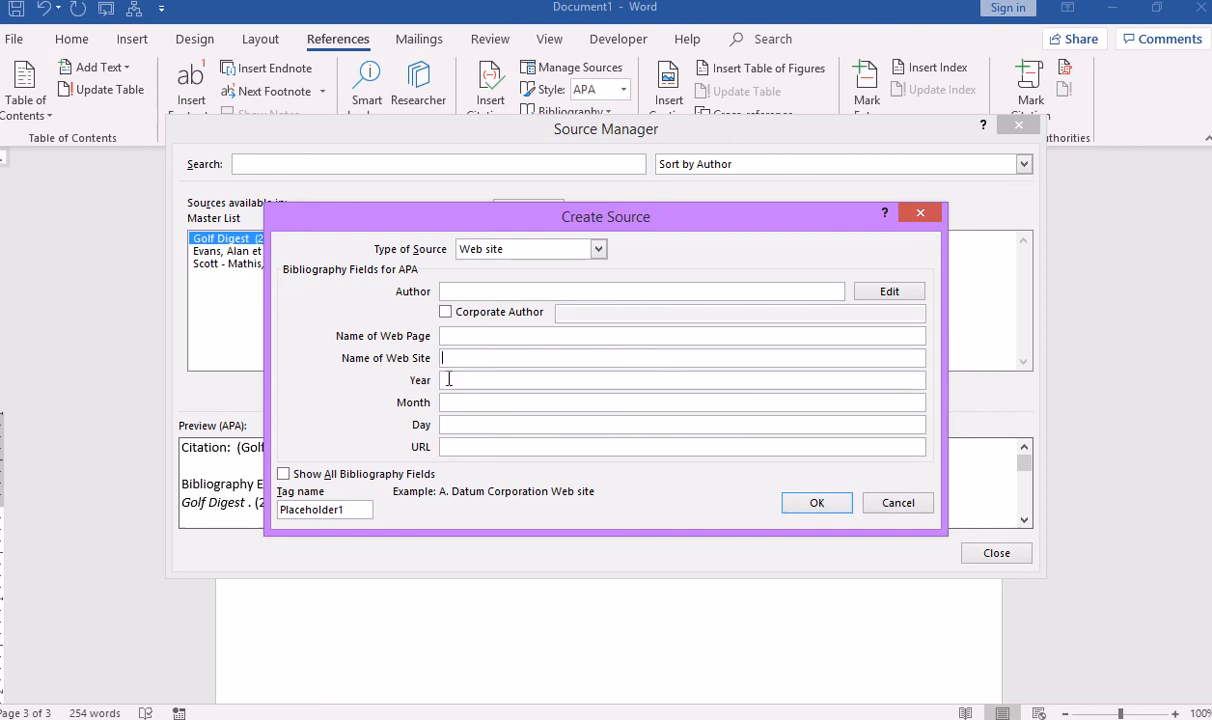
{"action": "left_click", "coordinate": [448, 380]}
{"action": "left_click", "coordinate": [449, 400]}
{"action": "left_click", "coordinate": [452, 422]}
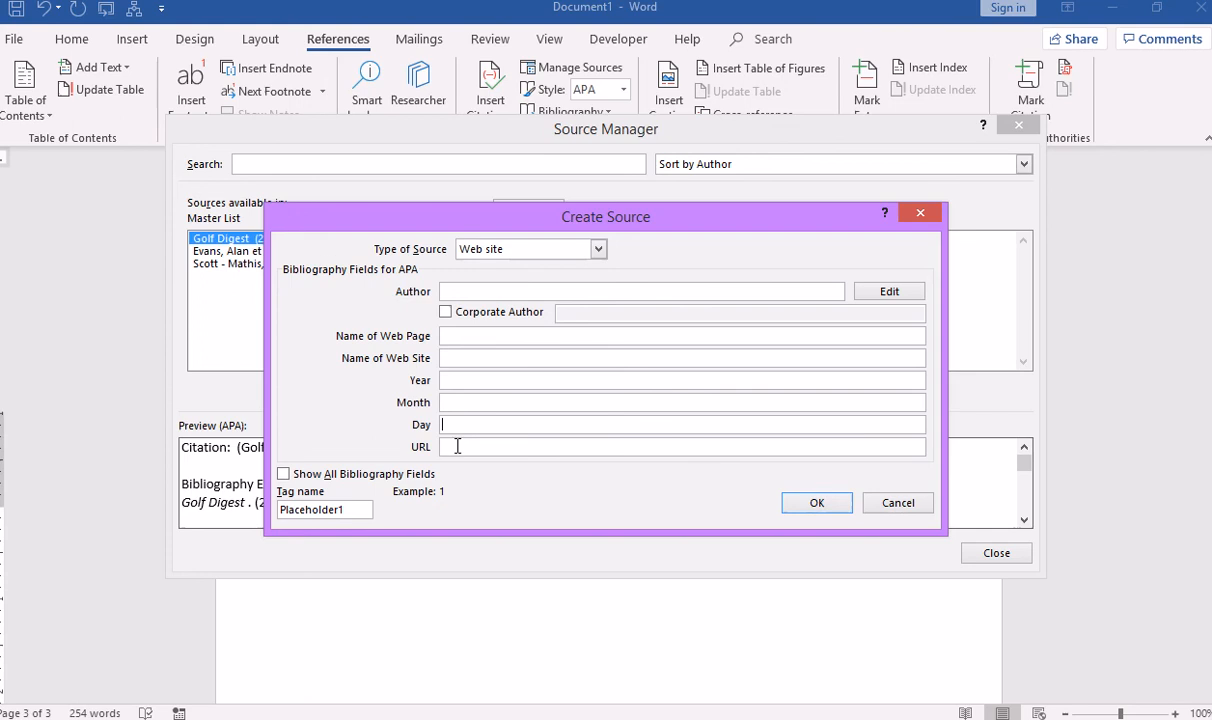
{"action": "left_click", "coordinate": [456, 447]}
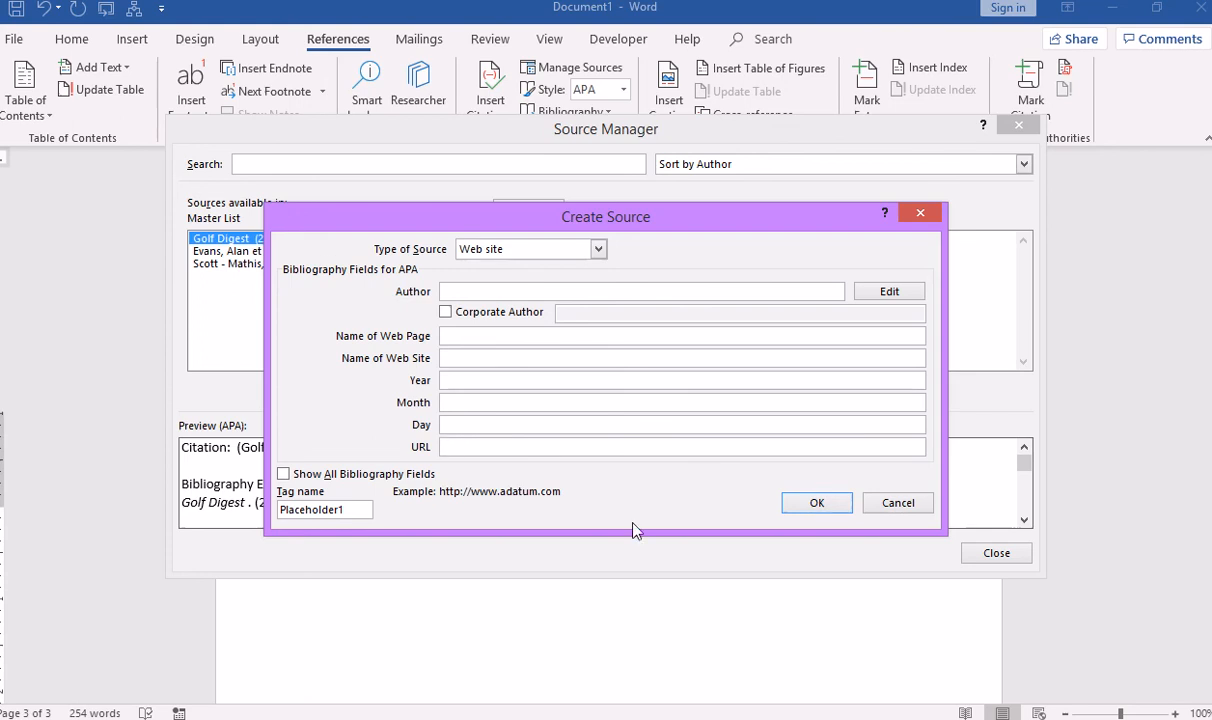
{"action": "left_click", "coordinate": [832, 504]}
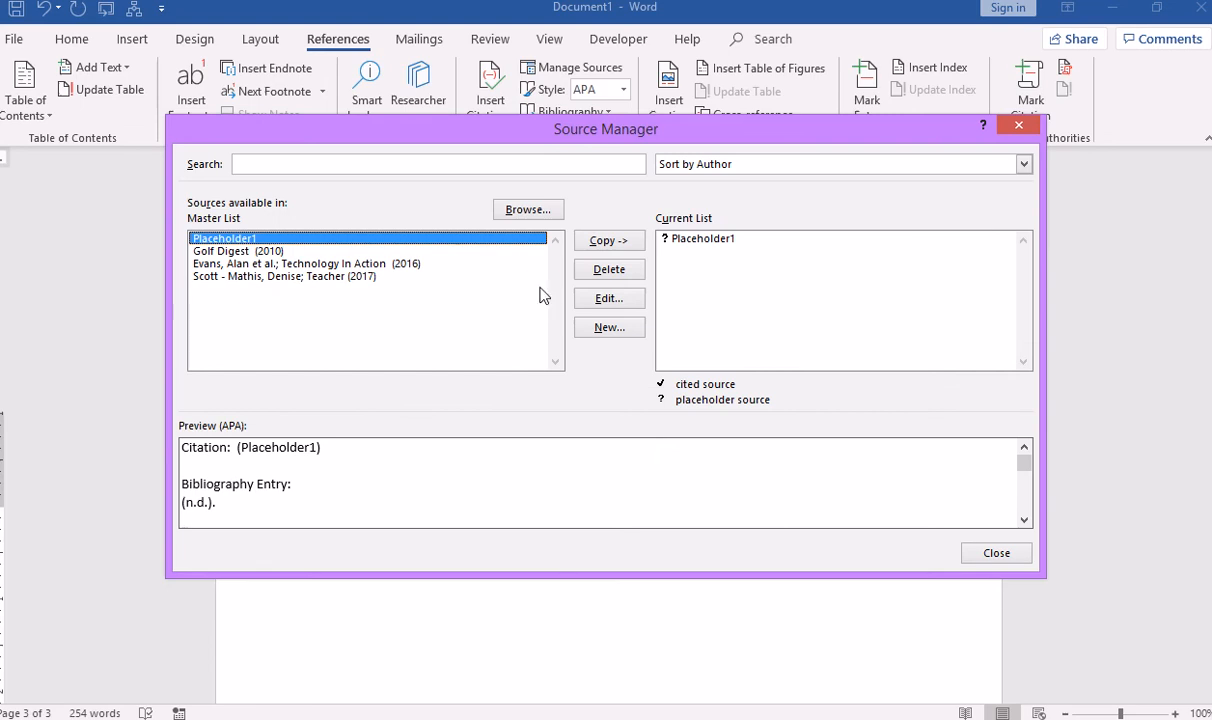
Step: Copy the Golf Digest (2010) and Technology In Action (2016) sources from the master list to the current list
{"action": "left_click", "coordinate": [285, 251]}
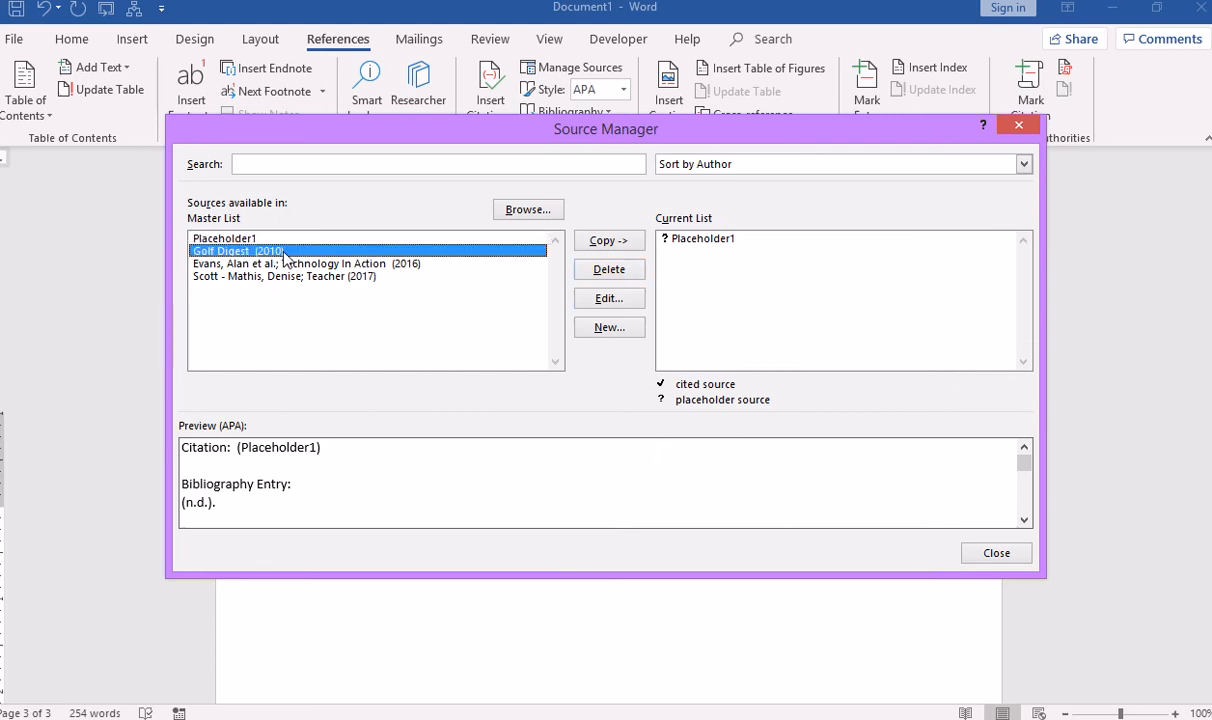
{"action": "left_click", "coordinate": [606, 240]}
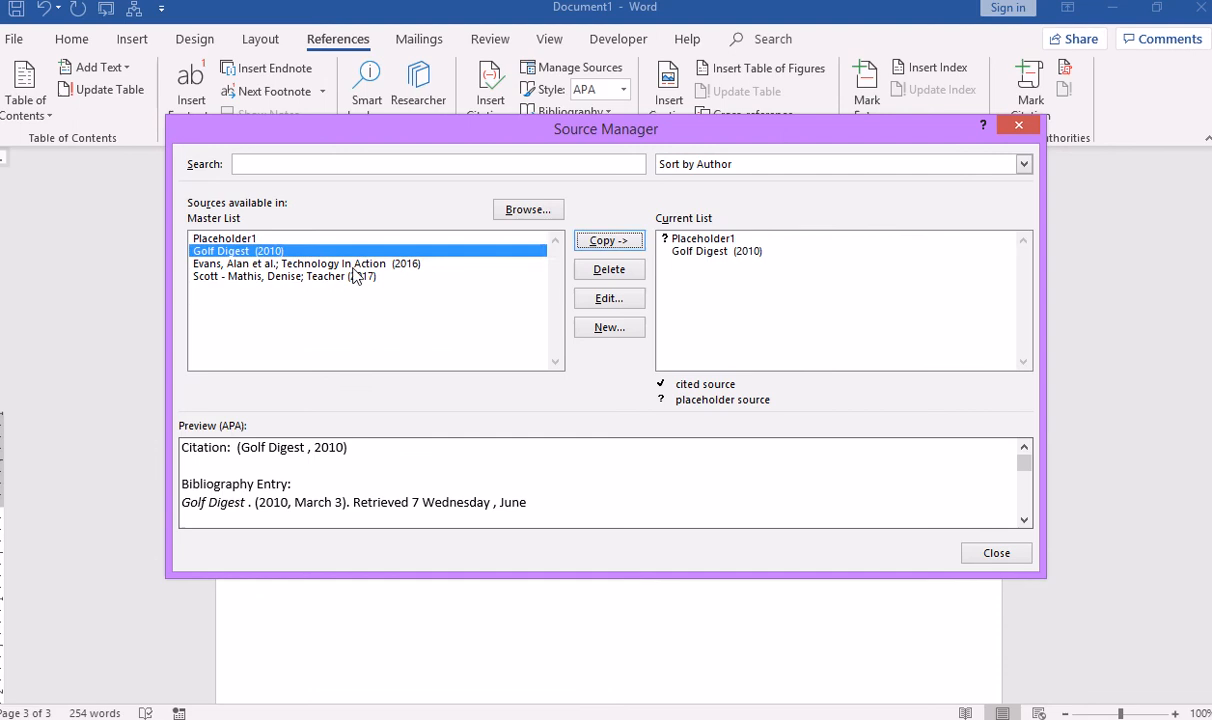
{"action": "left_click", "coordinate": [355, 264]}
{"action": "left_click", "coordinate": [609, 242]}
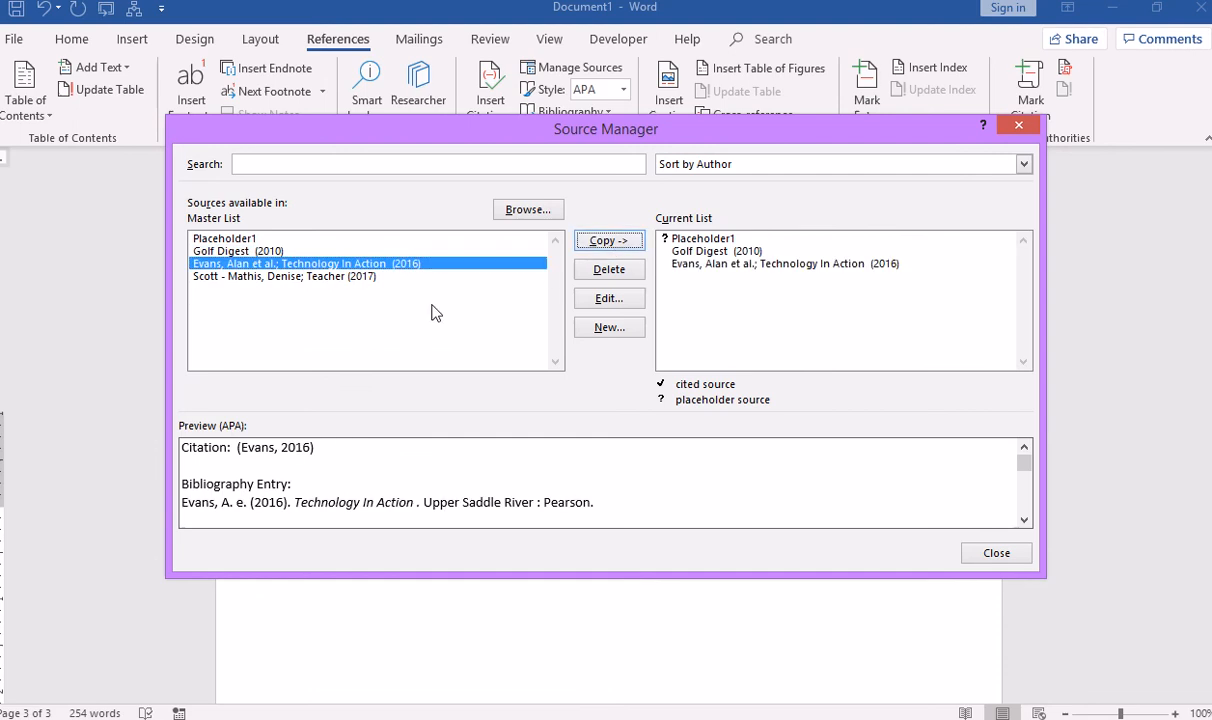
Step: Copy the Teacher (2017) interview source to the current list, and delete Placeholder1 from the current list
{"action": "left_click", "coordinate": [420, 277]}
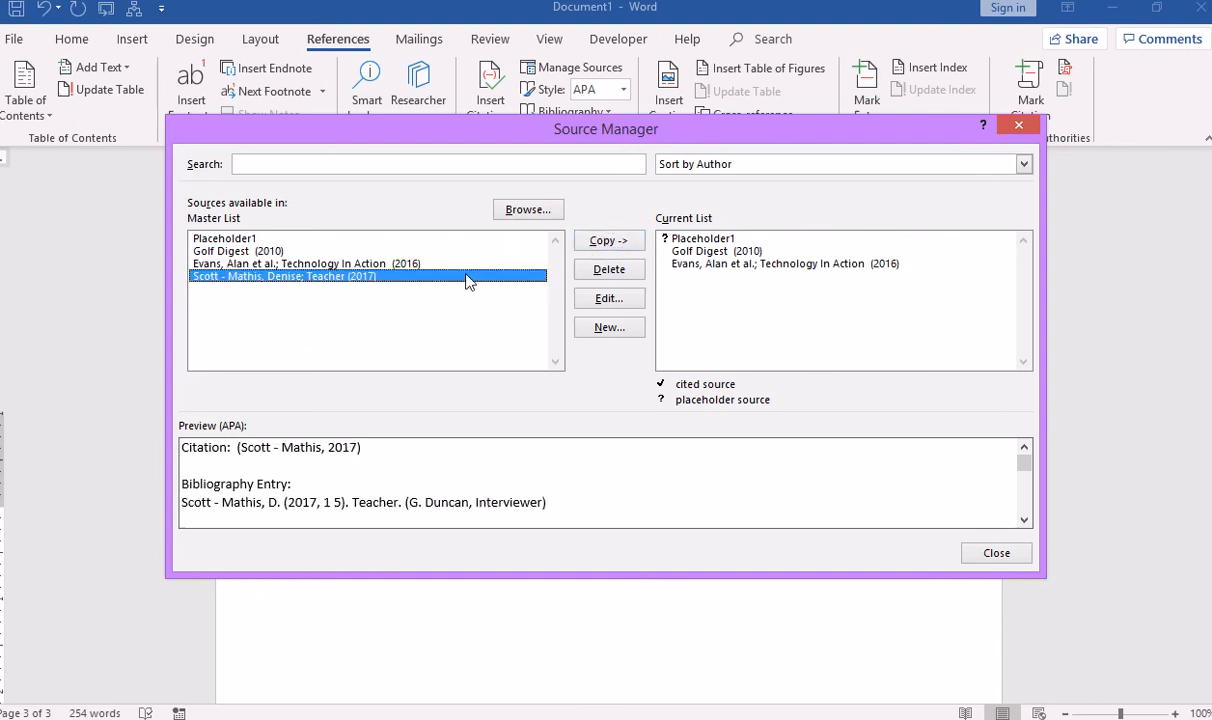
{"action": "left_click", "coordinate": [592, 243]}
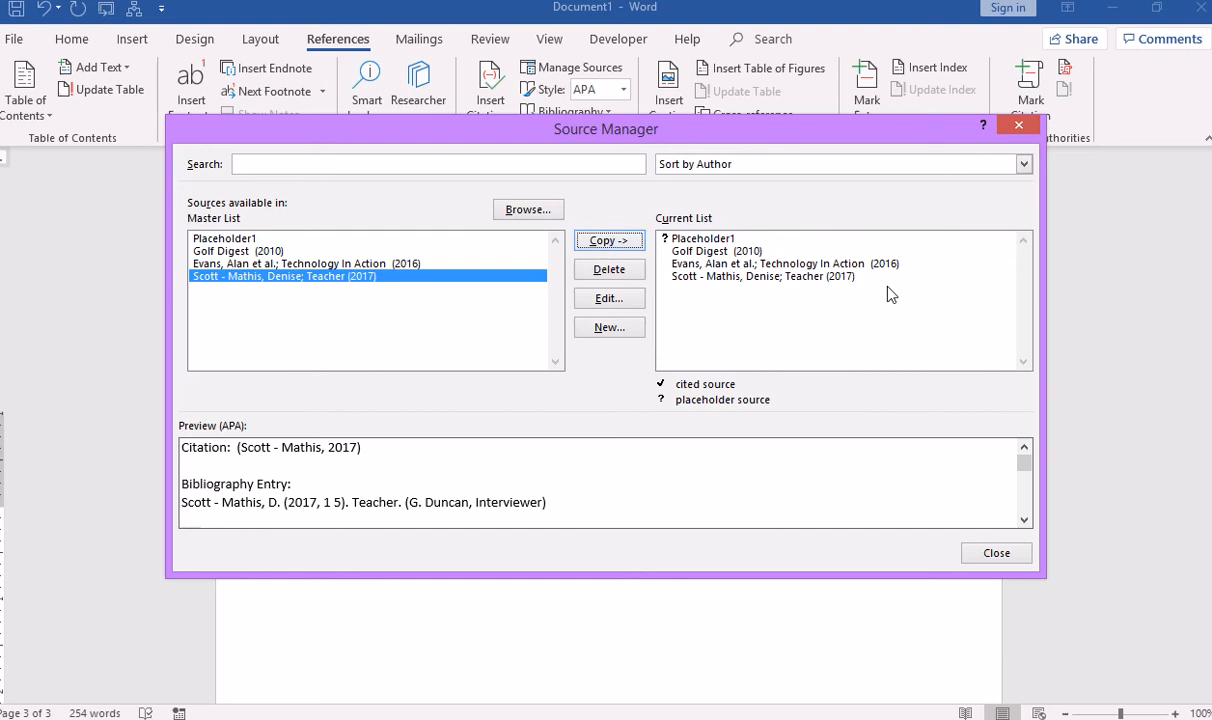
{"action": "left_click", "coordinate": [704, 241]}
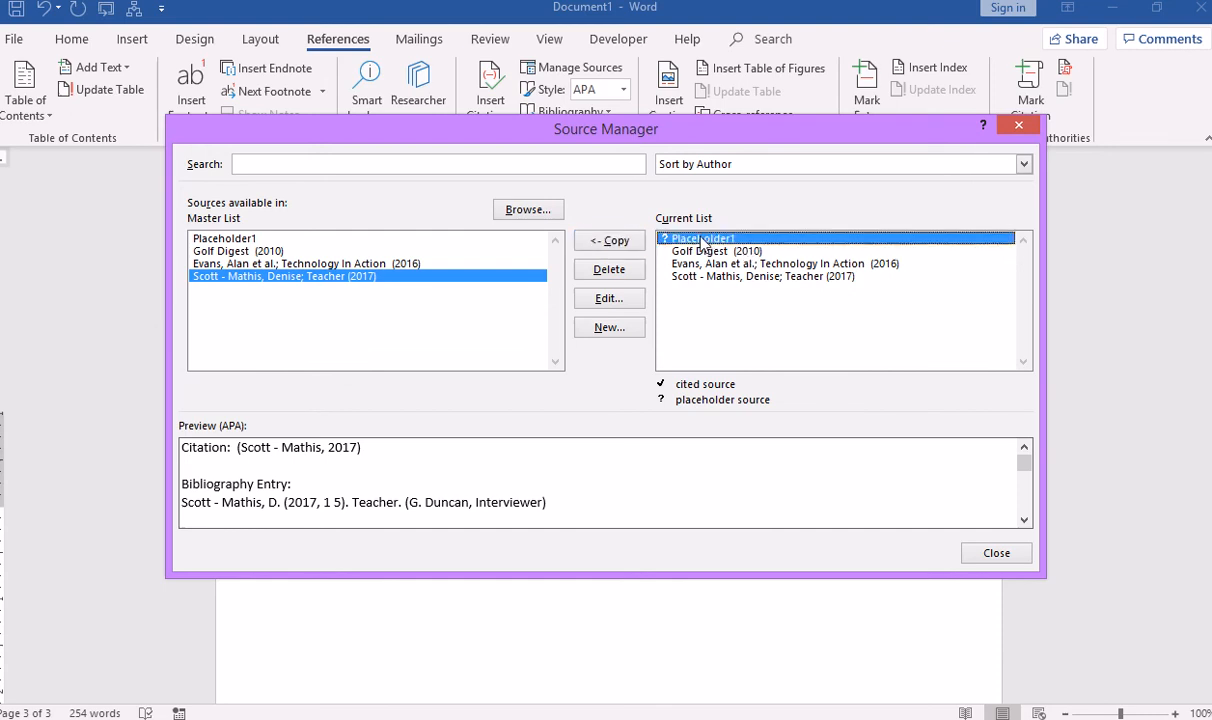
{"action": "left_click", "coordinate": [609, 270]}
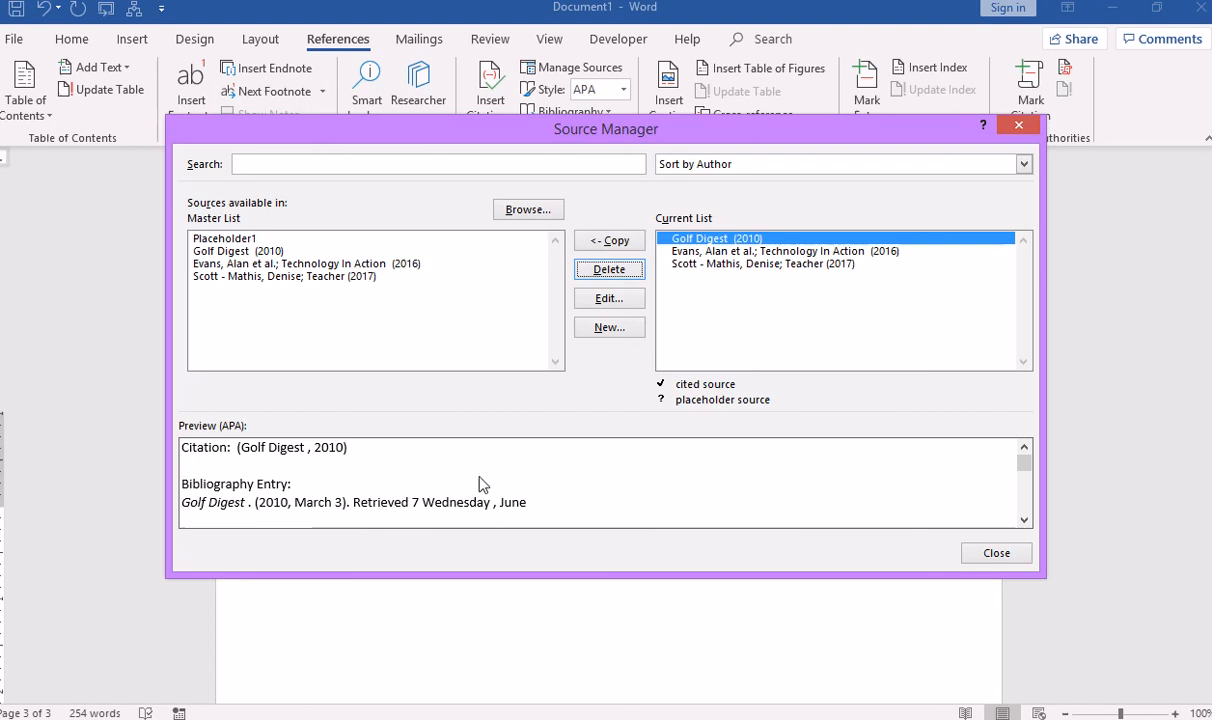
{"action": "left_click", "coordinate": [997, 554]}
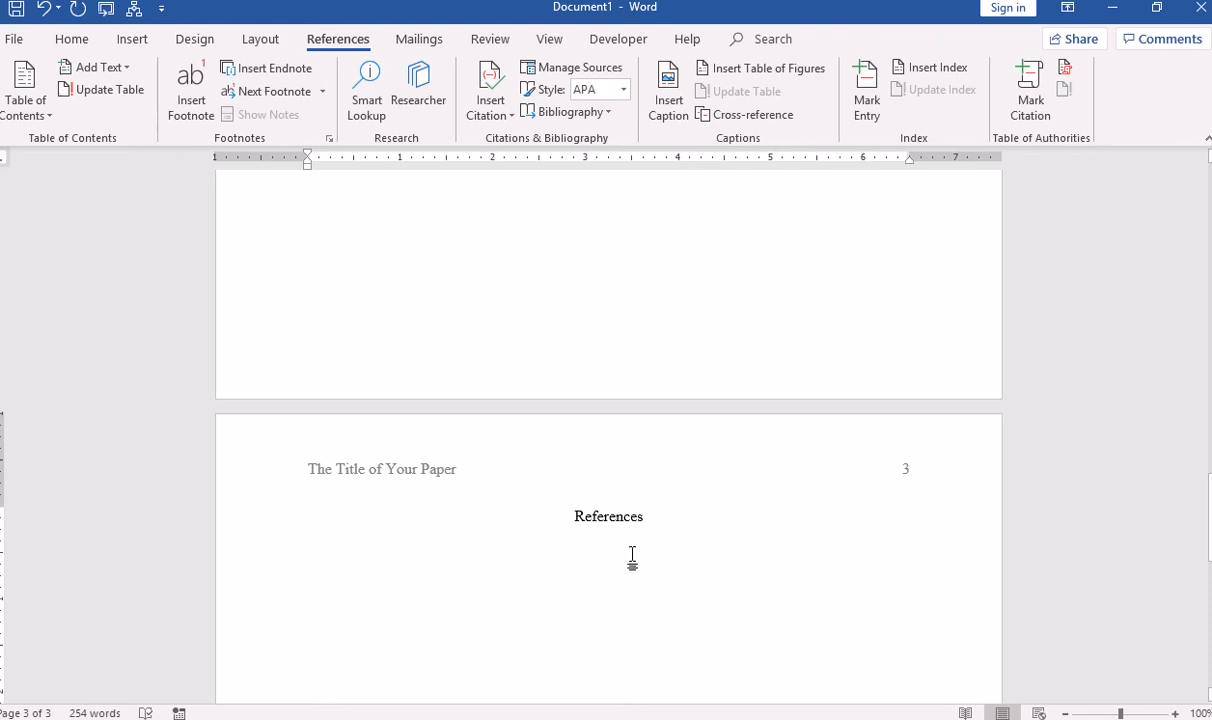
Step: Start a left-aligned line below the References heading and insert the built-in References bibliography there
{"action": "key", "text": "Return"}
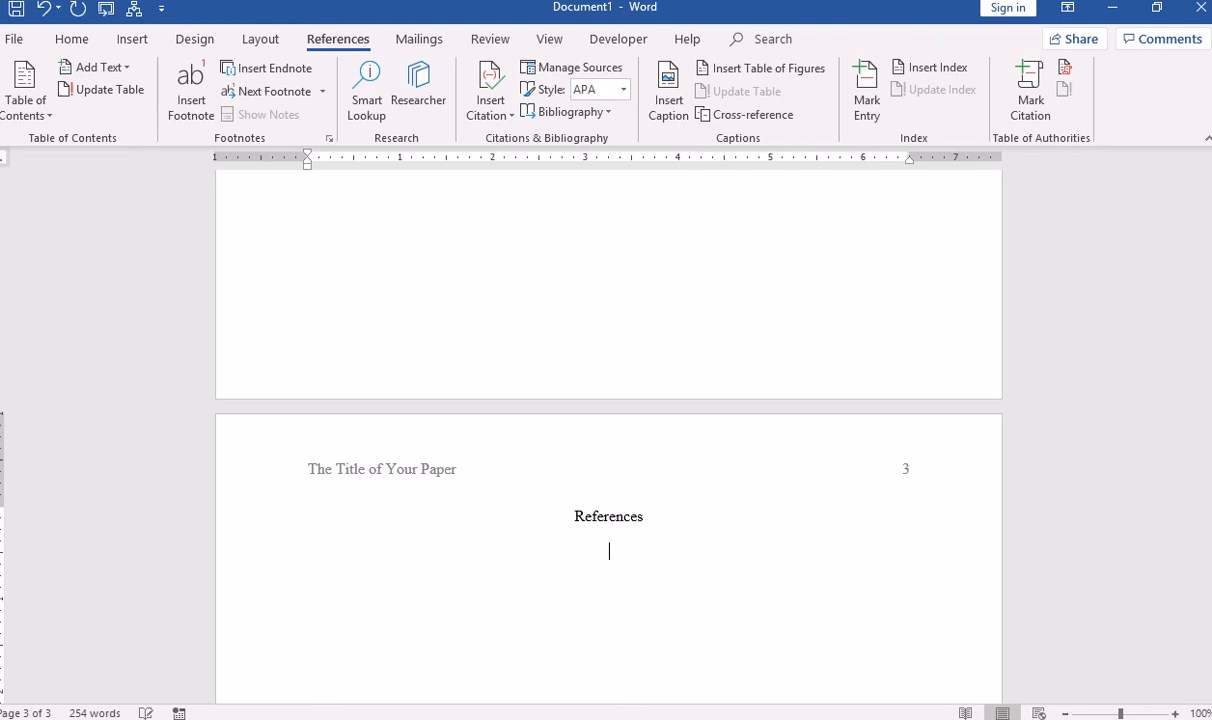
{"action": "left_click", "coordinate": [71, 40]}
{"action": "left_click", "coordinate": [340, 106]}
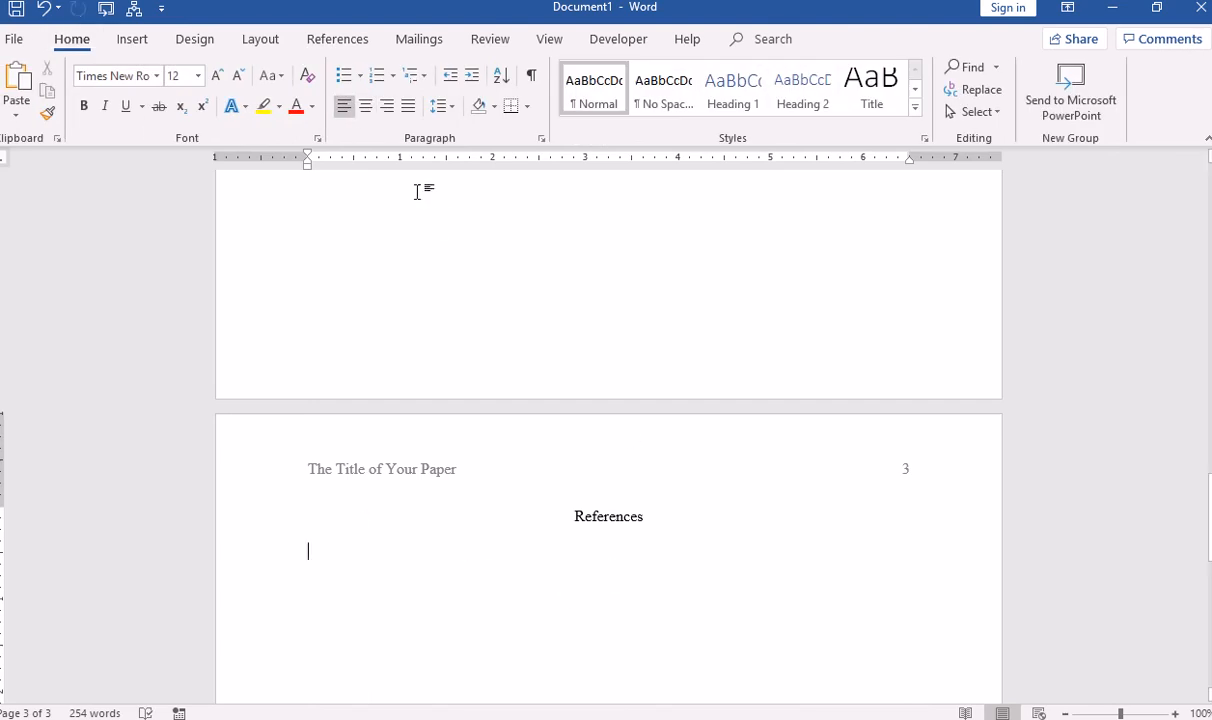
{"action": "left_click", "coordinate": [352, 37]}
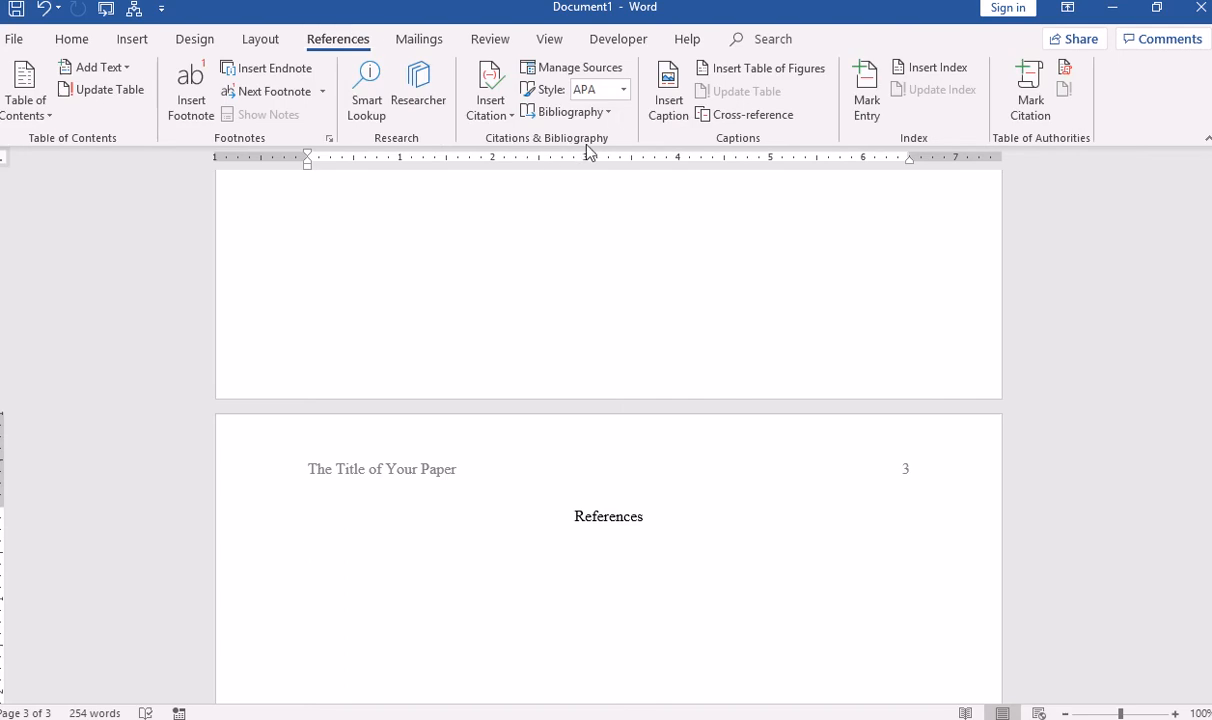
{"action": "left_click", "coordinate": [609, 113]}
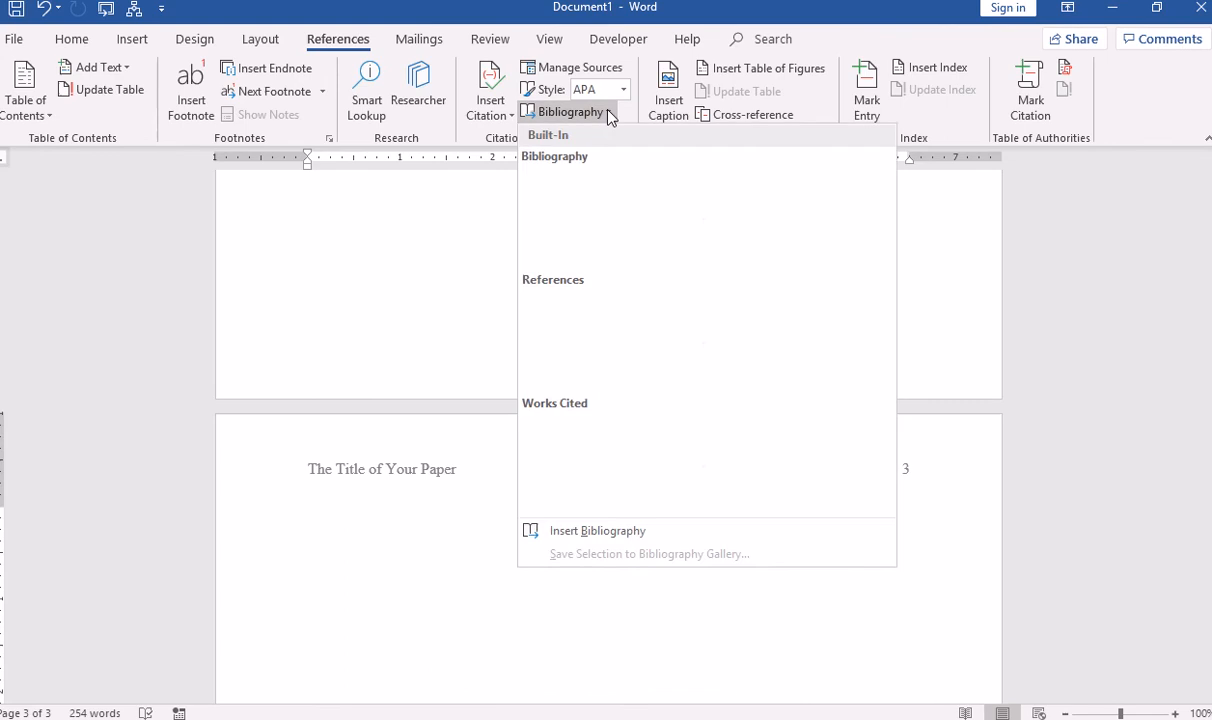
{"action": "left_click", "coordinate": [643, 326]}
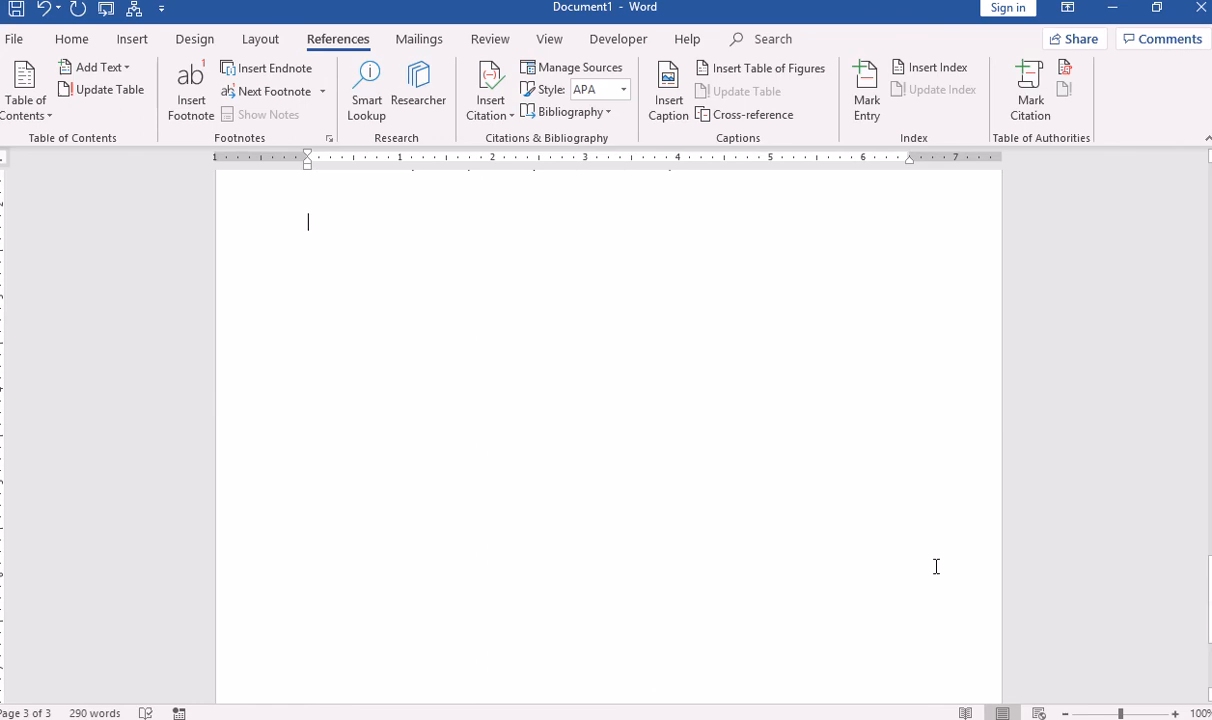
Step: Delete the duplicate blue "References" heading text inside the inserted bibliography block
{"action": "mouse_move", "coordinate": [1210, 590]}
{"action": "left_mouse_down"}
{"action": "mouse_move", "coordinate": [1210, 508]}
{"action": "mouse_move", "coordinate": [1210, 519]}
{"action": "left_mouse_up"}
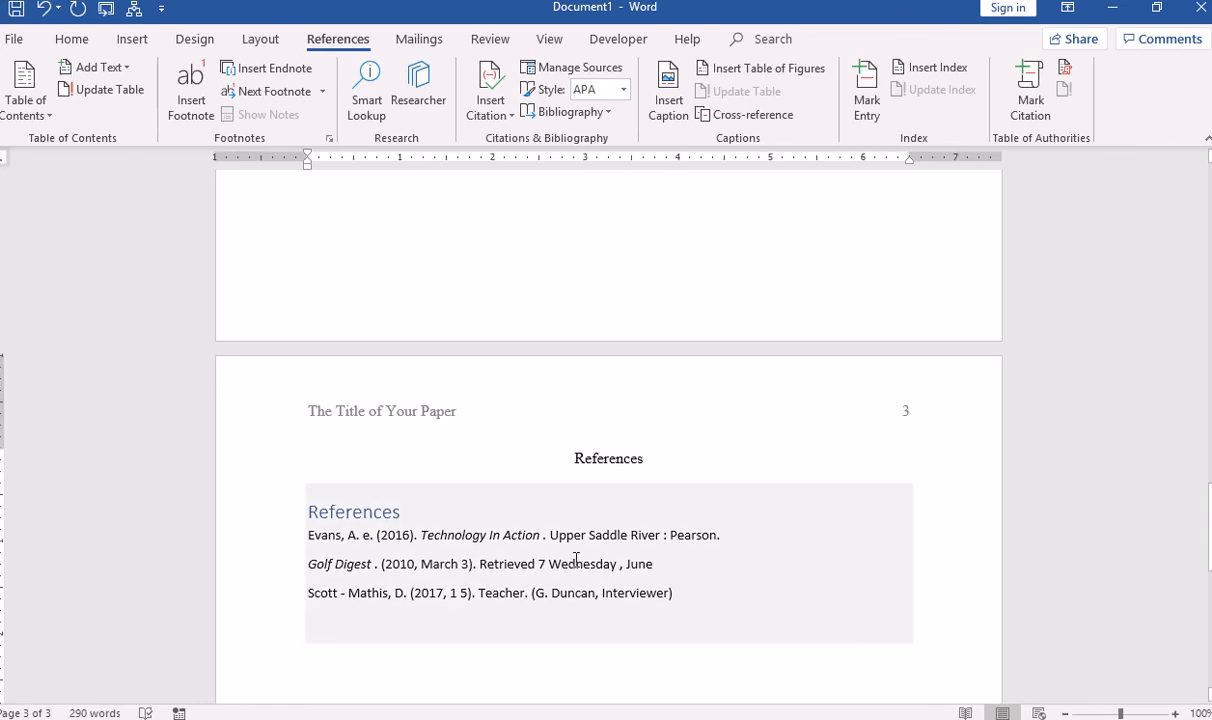
{"action": "left_click", "coordinate": [400, 511]}
{"action": "left_click", "coordinate": [297, 511]}
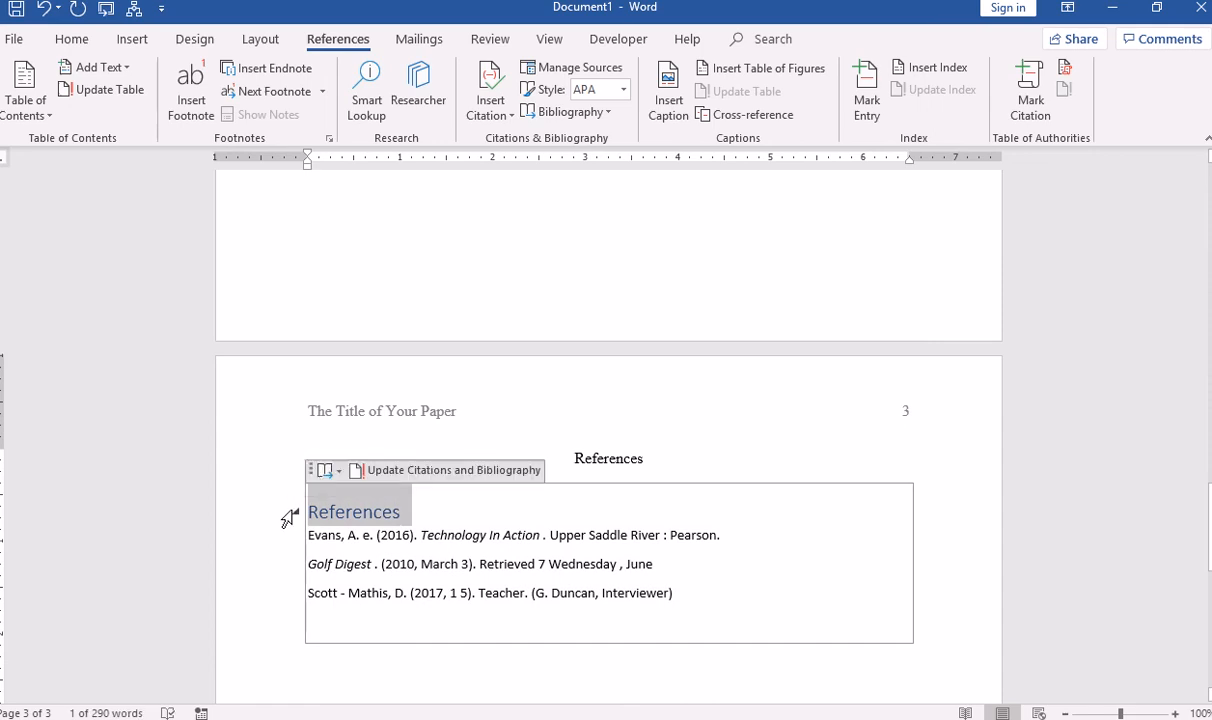
{"action": "key", "text": "Delete"}
{"action": "left_click", "coordinate": [987, 615]}
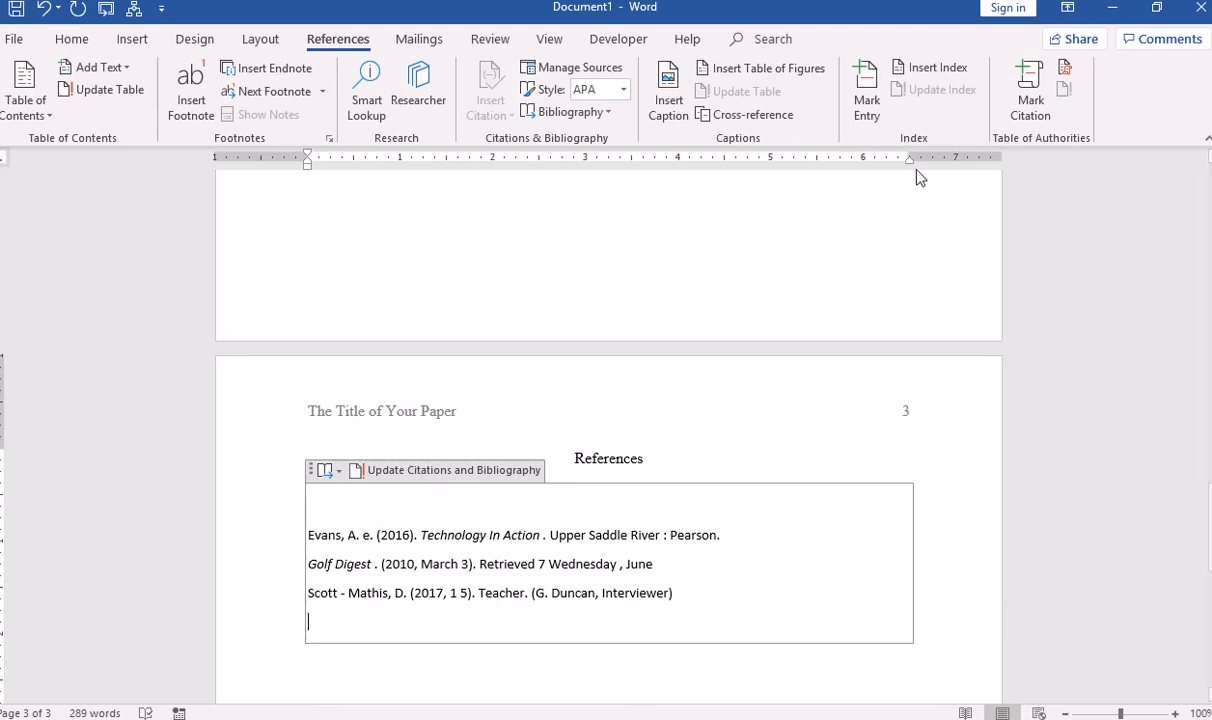
{"action": "left_click", "coordinate": [896, 260]}
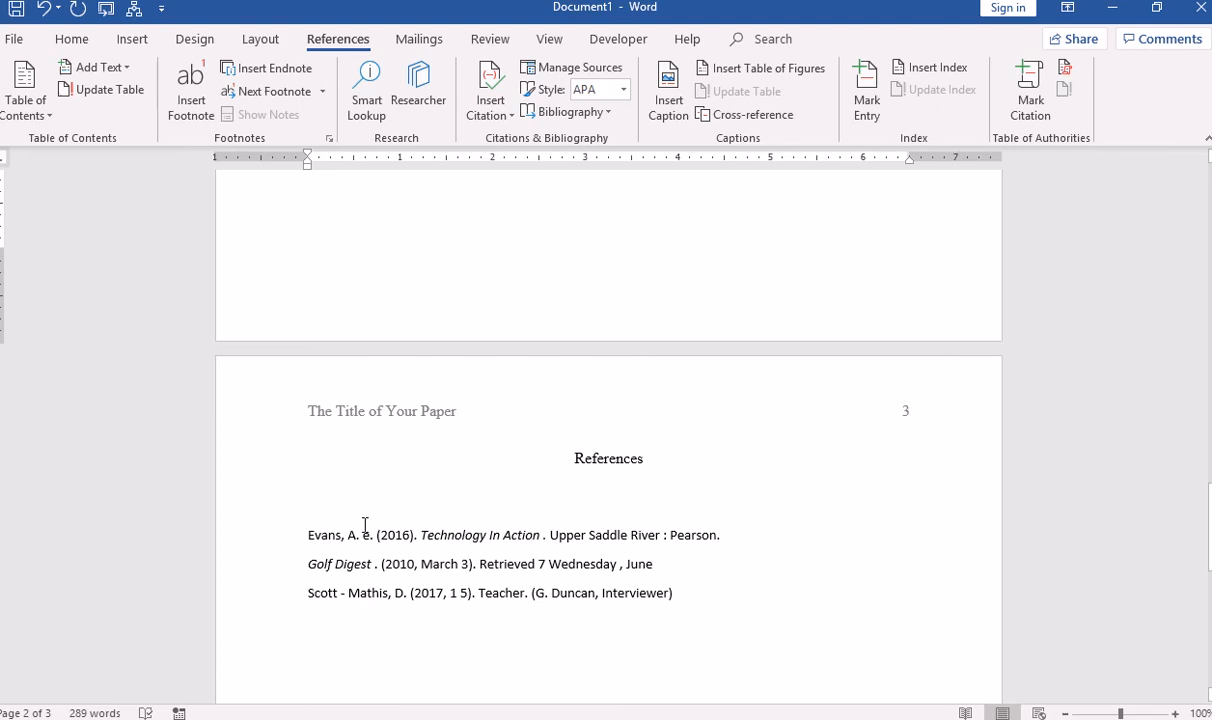
Step: Set the bibliography entries, from just after the first author's surname onward, to Times New Roman at 12 pt
{"action": "left_click_drag", "start_coordinate": [344, 533], "coordinate": [655, 593]}
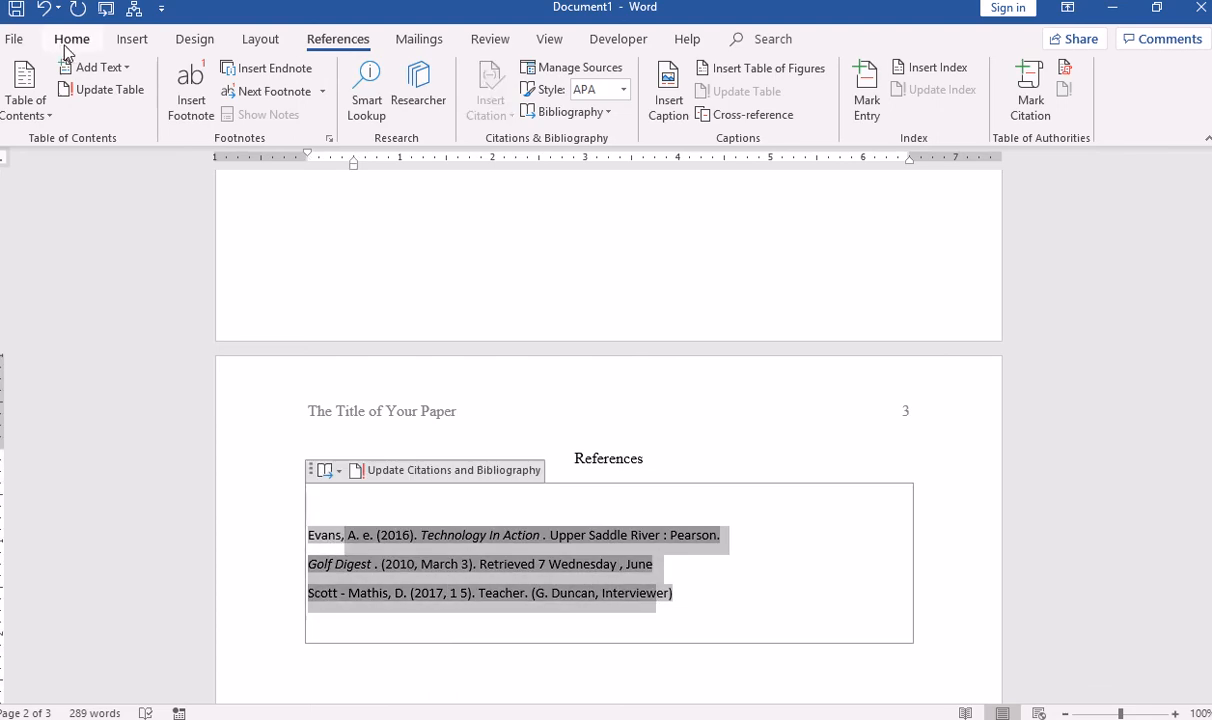
{"action": "left_click", "coordinate": [66, 42]}
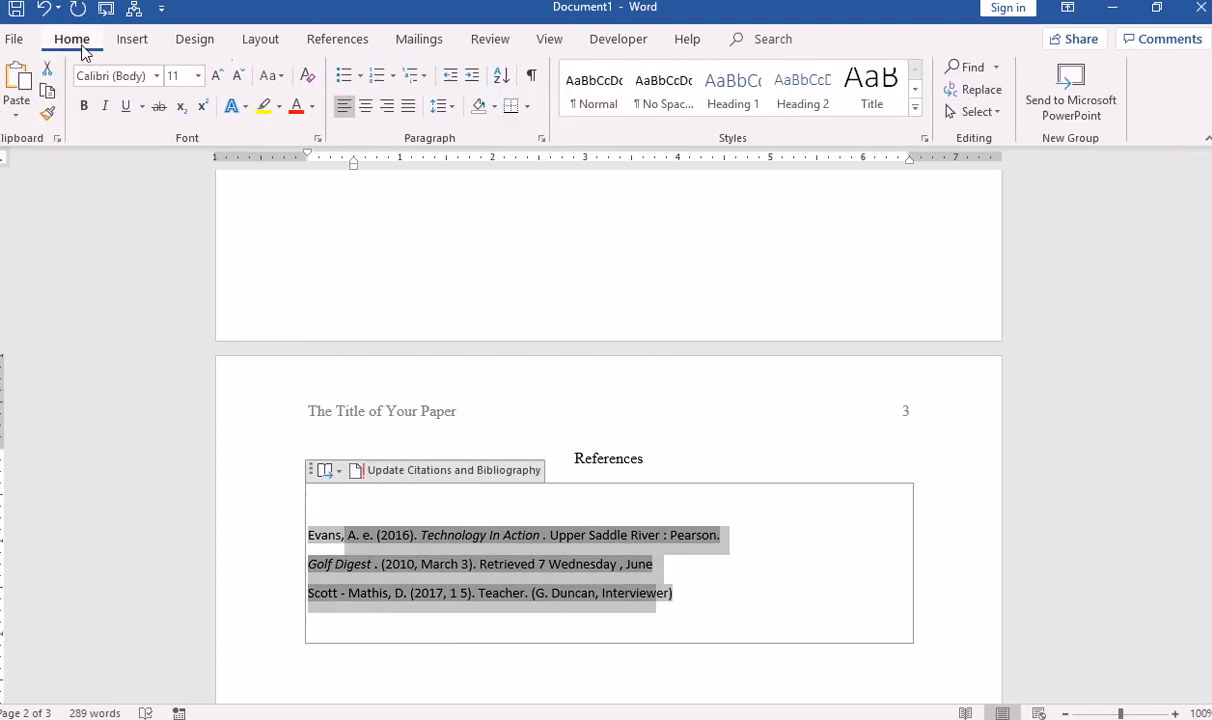
{"action": "left_click", "coordinate": [157, 78]}
{"action": "left_click", "coordinate": [153, 191]}
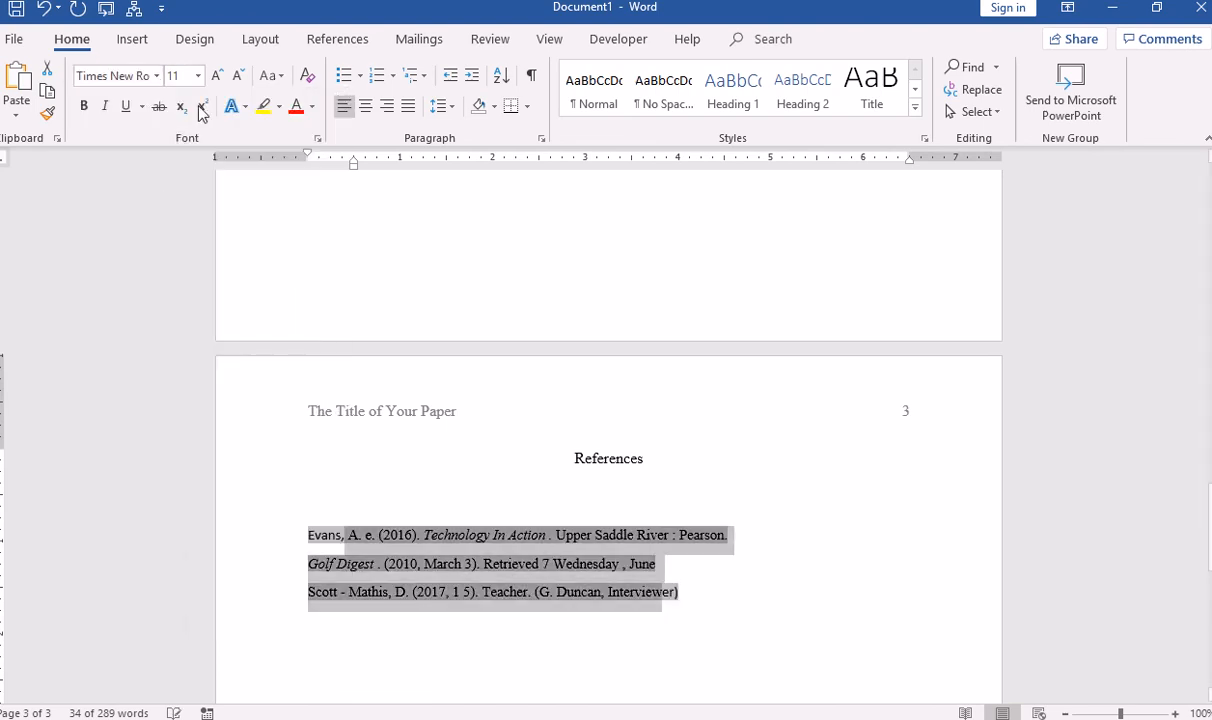
{"action": "left_click", "coordinate": [216, 76]}
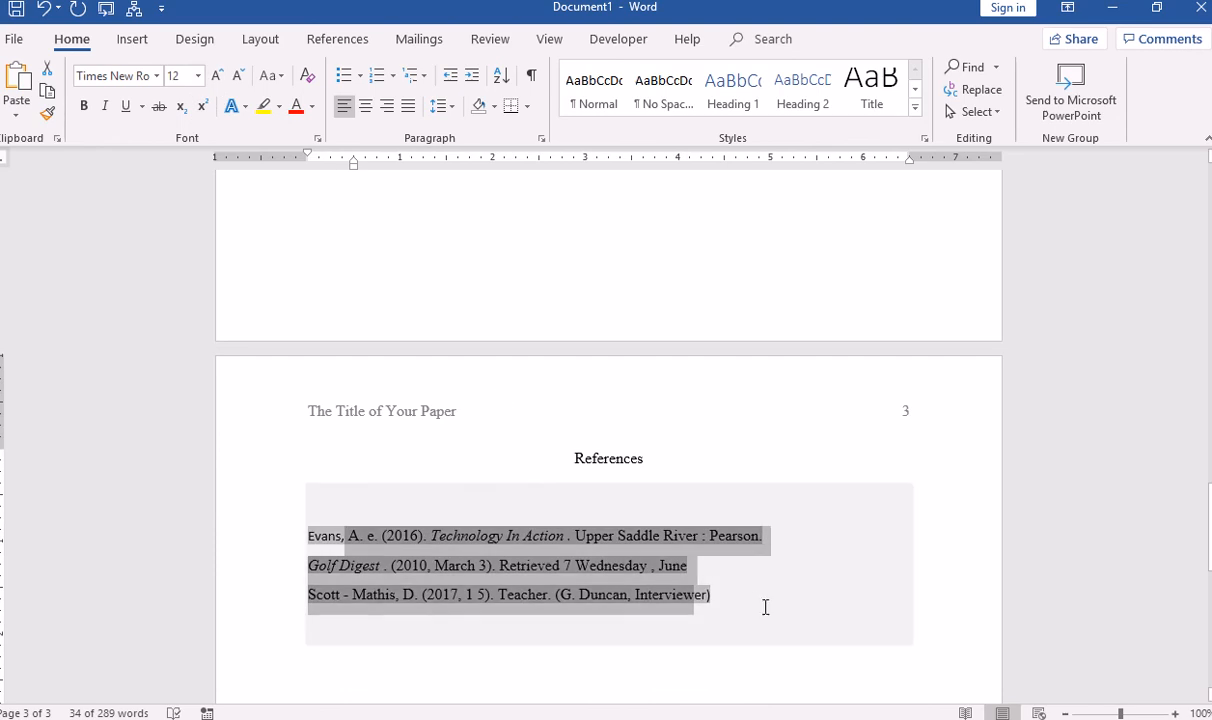
{"action": "left_click", "coordinate": [833, 606]}
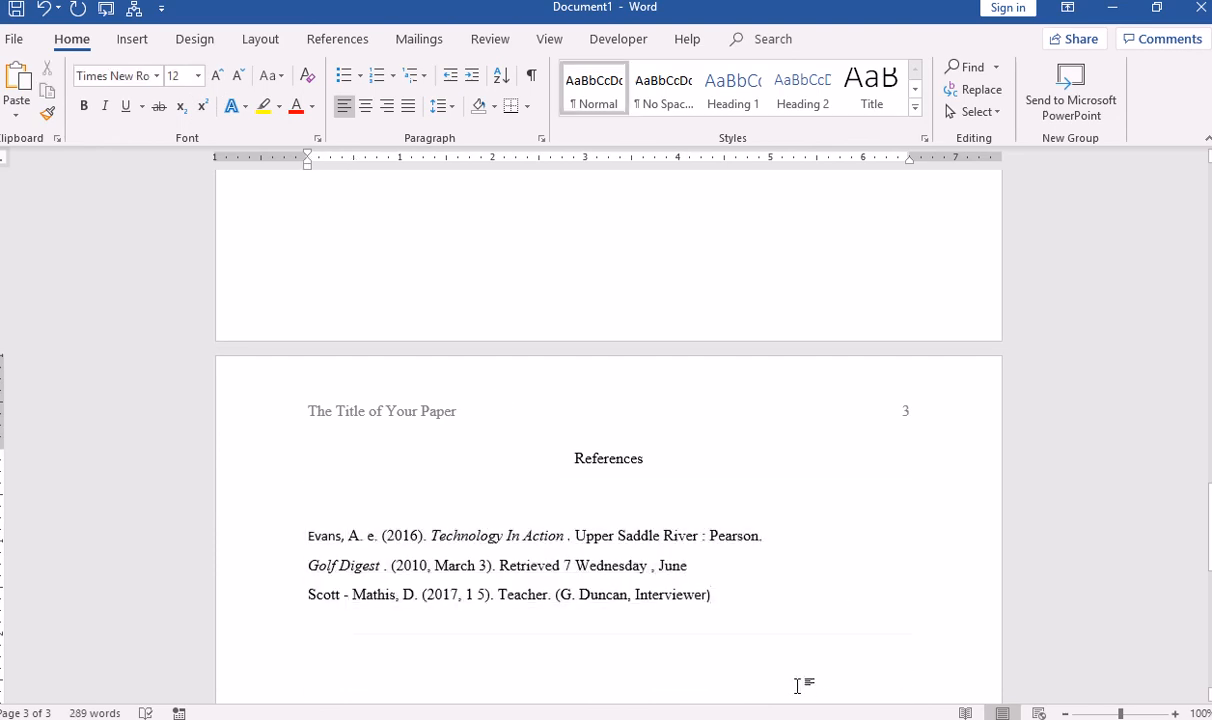
Step: Set the three bibliography entries to double line spacing with 0 pt after and no space between paragraphs of the same style
{"action": "left_click", "coordinate": [384, 571]}
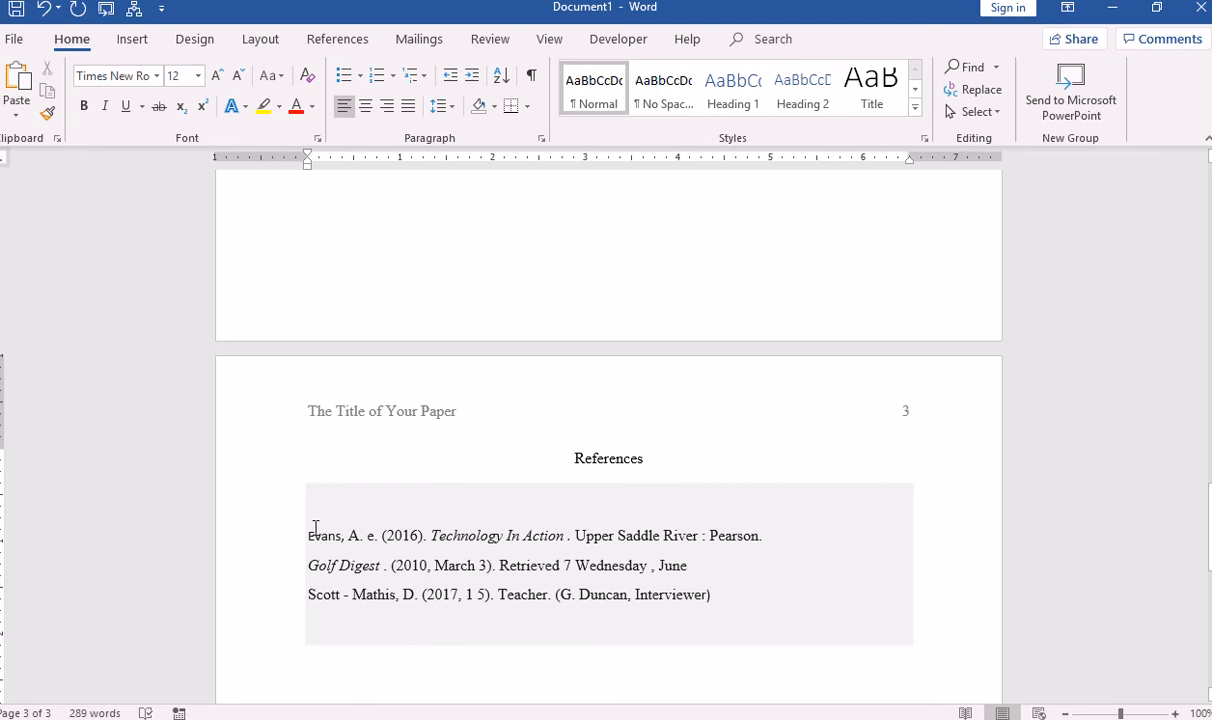
{"action": "left_click_drag", "start_coordinate": [311, 538], "coordinate": [808, 609]}
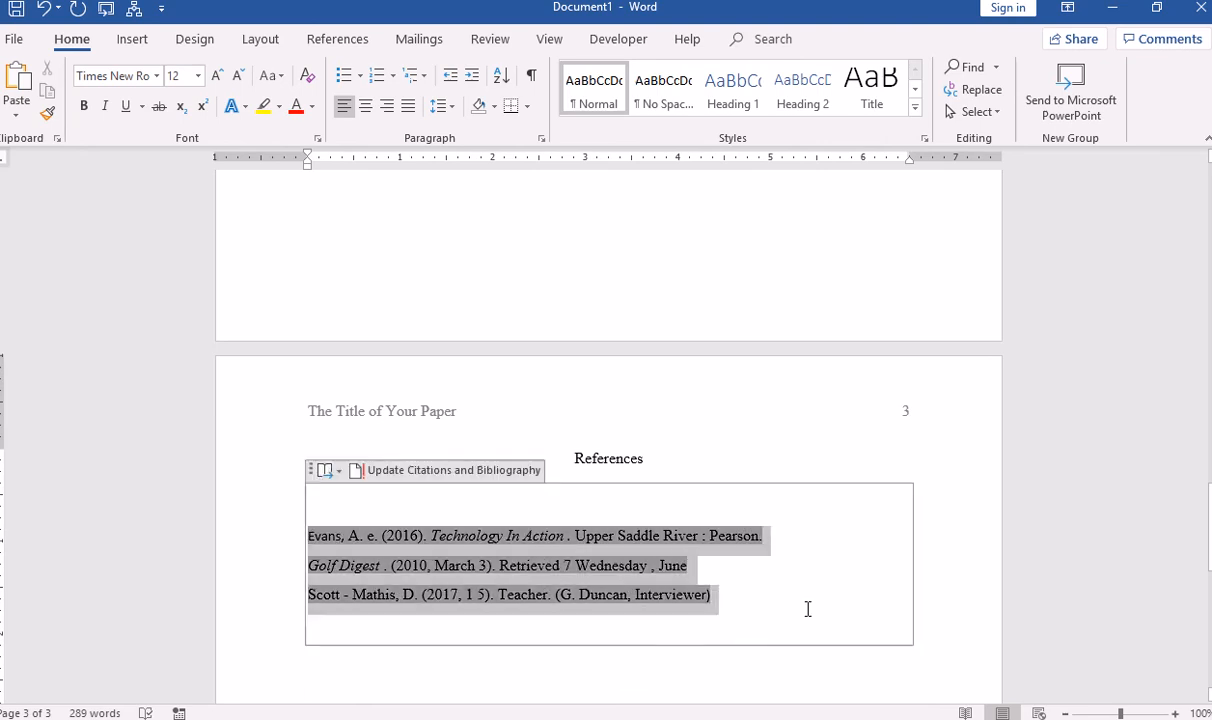
{"action": "left_click", "coordinate": [541, 138]}
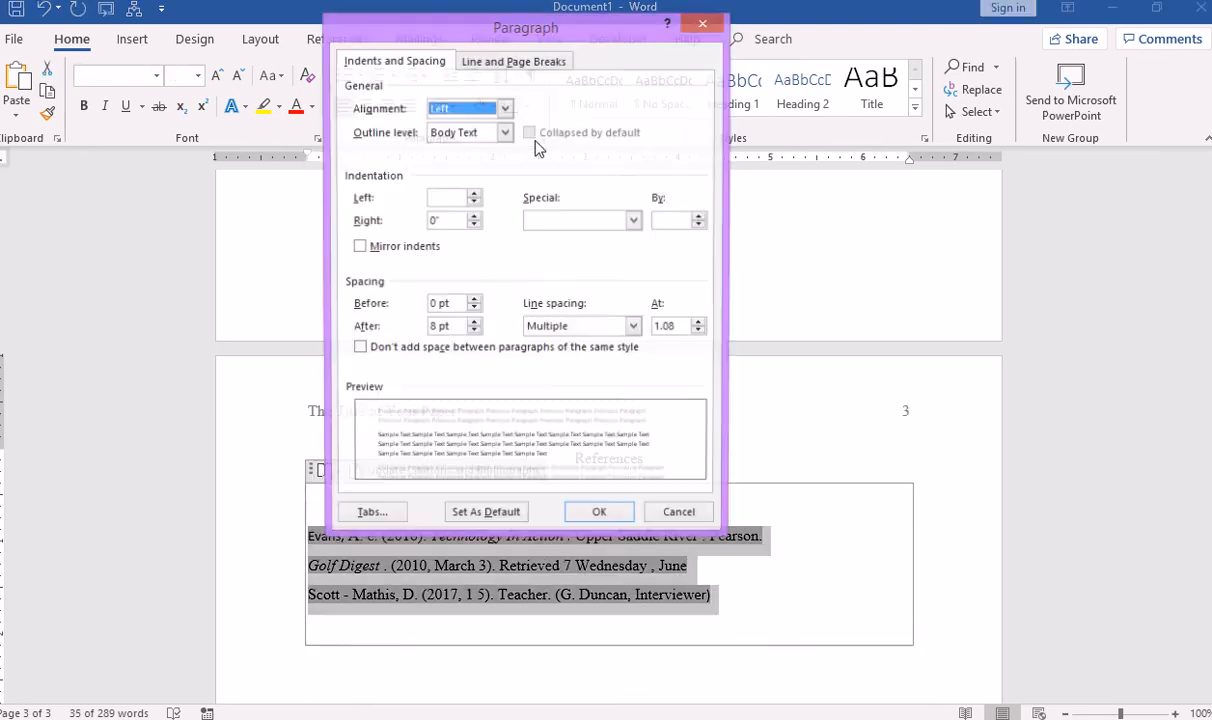
{"action": "left_click", "coordinate": [634, 328]}
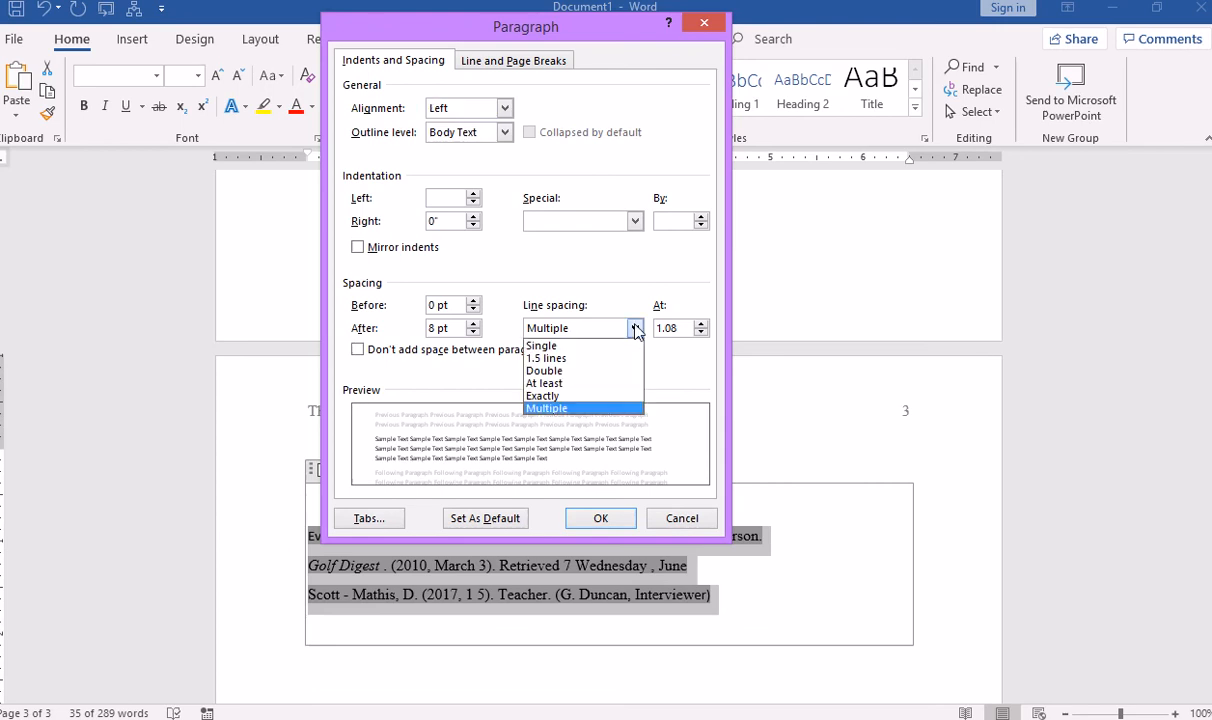
{"action": "left_click", "coordinate": [594, 371]}
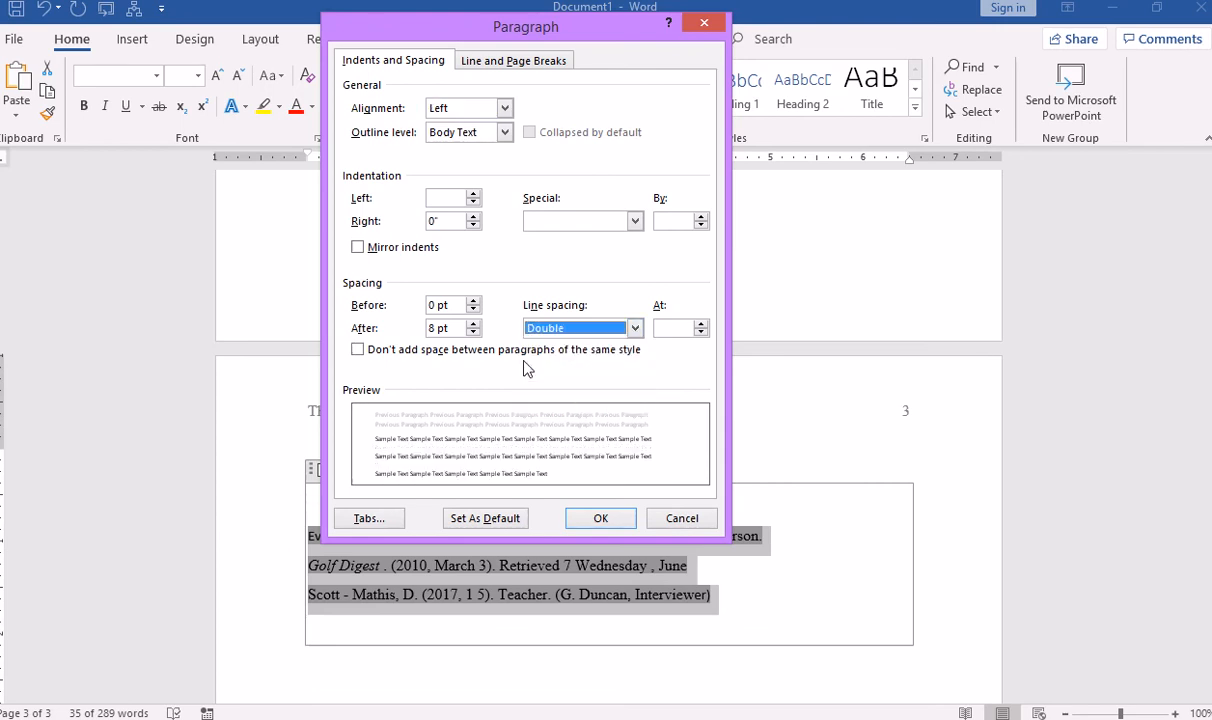
{"action": "left_click", "coordinate": [473, 334]}
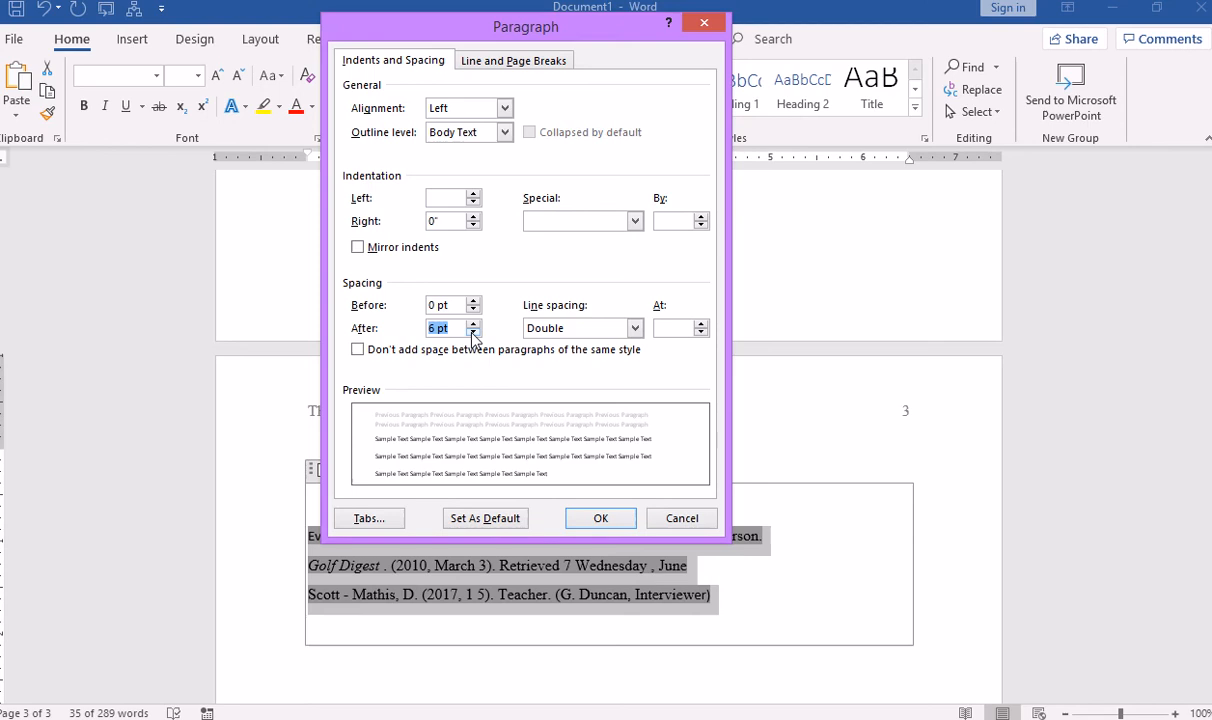
{"action": "left_click", "coordinate": [358, 349]}
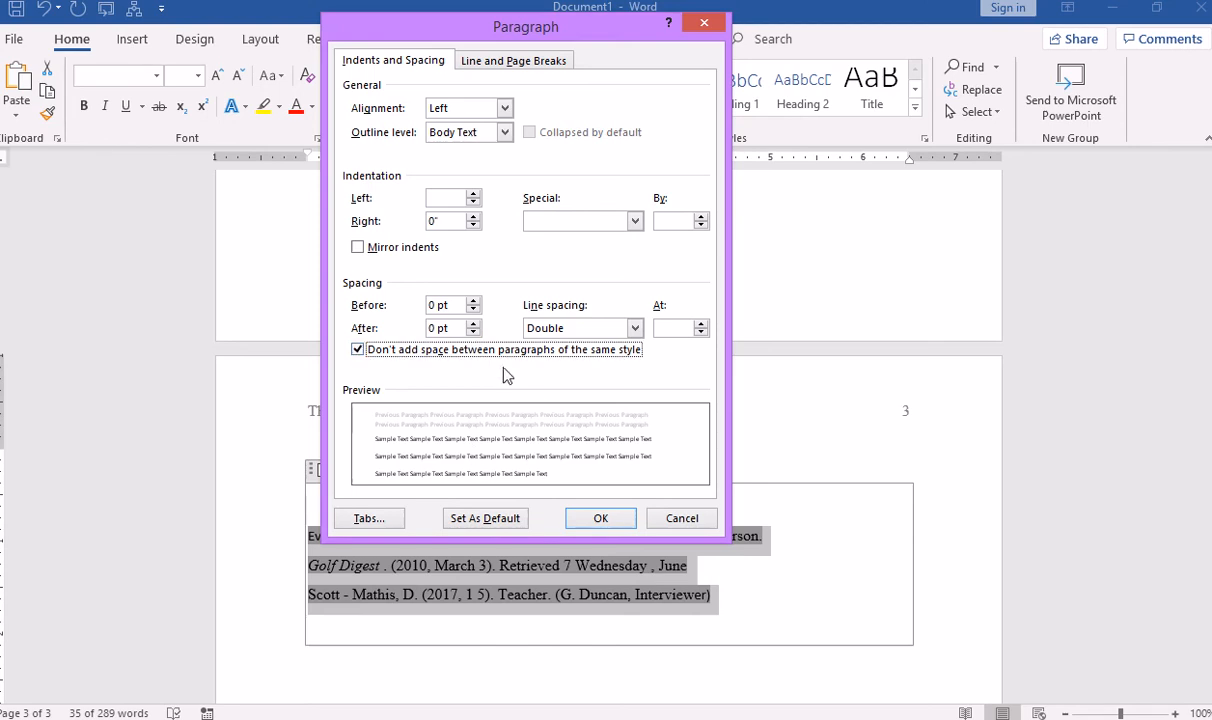
{"action": "left_click", "coordinate": [604, 519]}
{"action": "left_click", "coordinate": [925, 596]}
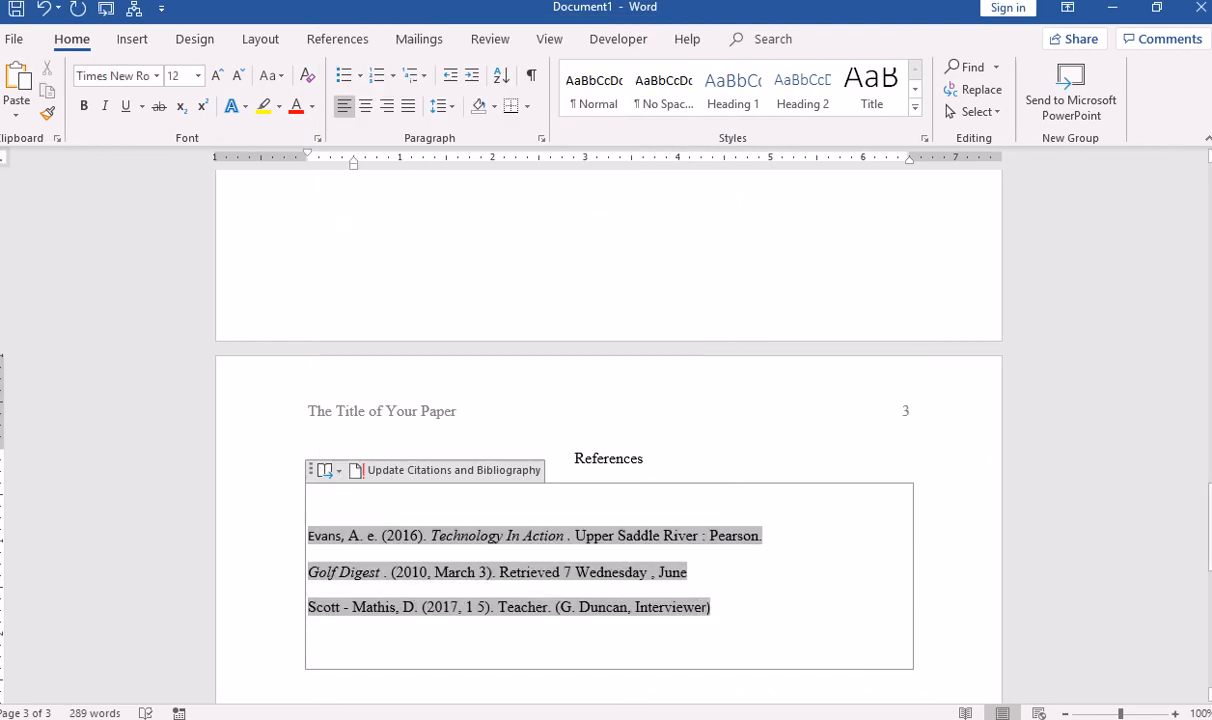
Step: Try deleting the blank heading line above the first bibliography entry, and undo that deletion
{"action": "left_click_drag", "start_coordinate": [1209, 512], "coordinate": [1209, 547]}
{"action": "left_click", "coordinate": [811, 395]}
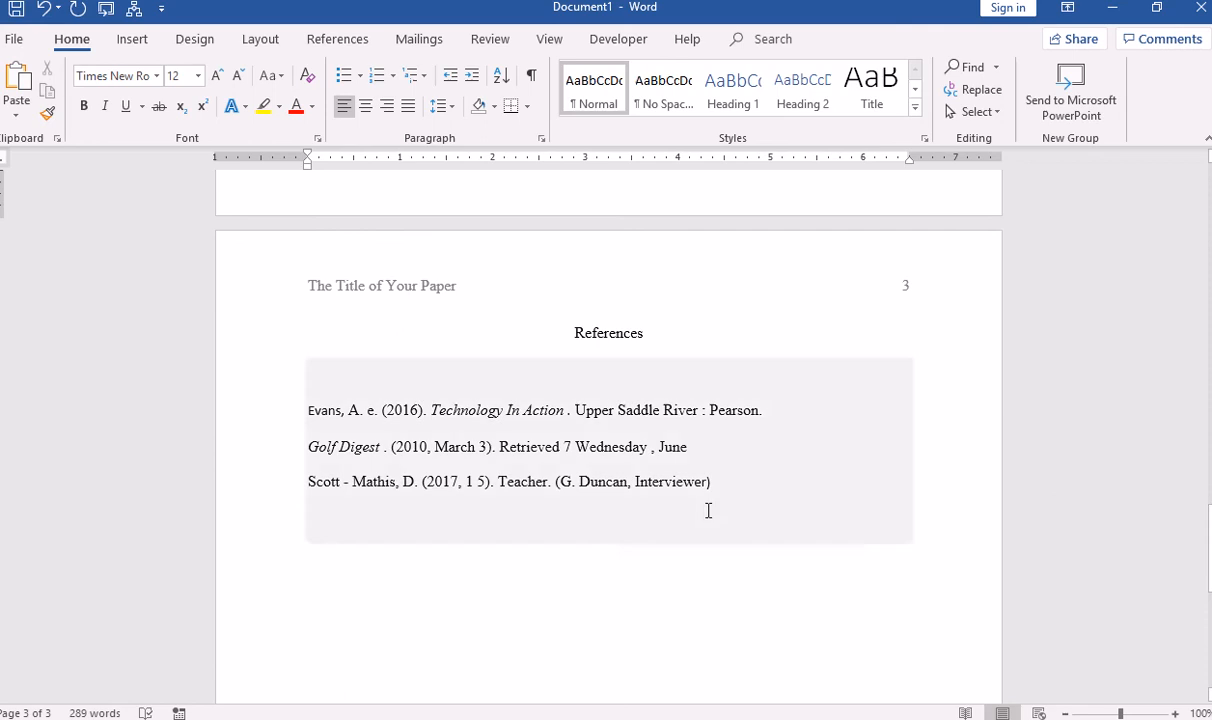
{"action": "left_click_drag", "start_coordinate": [567, 331], "coordinate": [713, 410]}
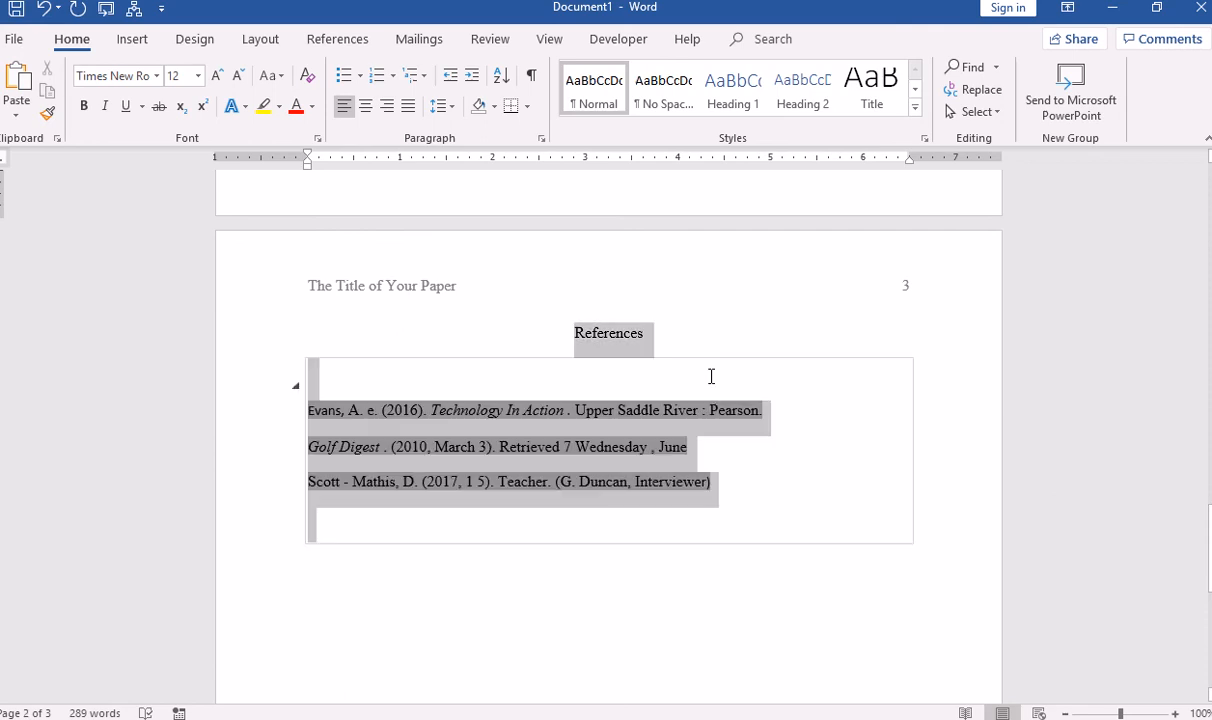
{"action": "left_click", "coordinate": [711, 376]}
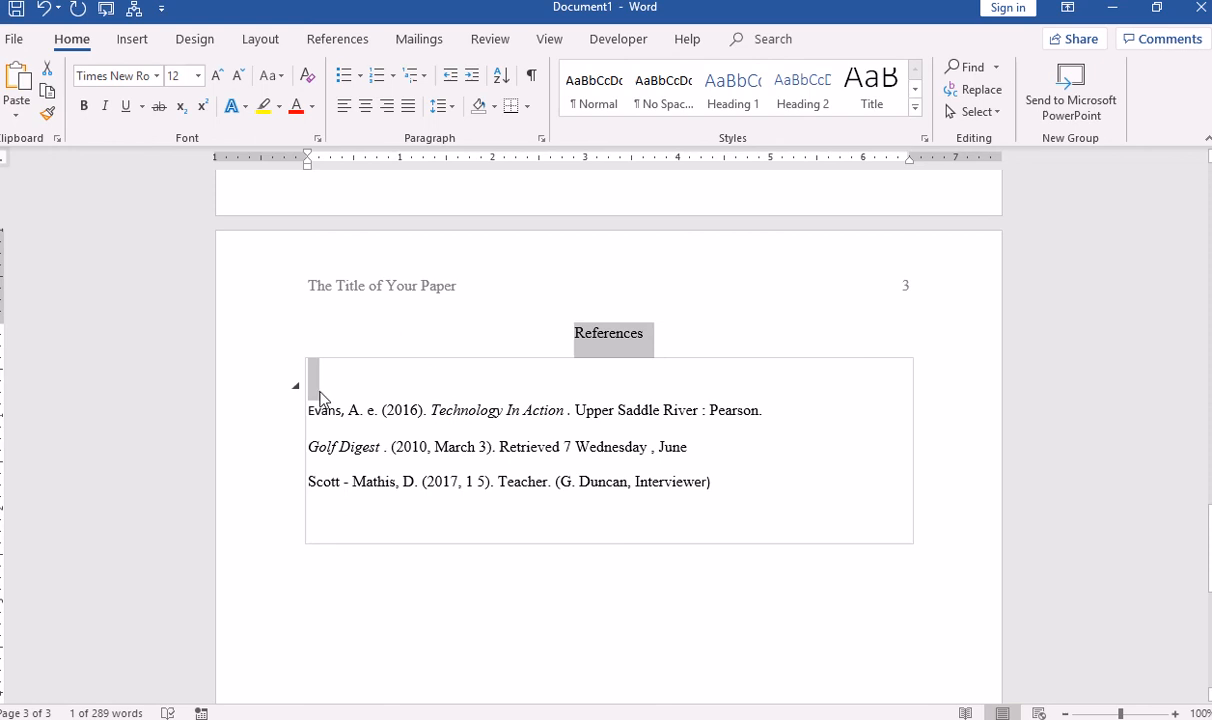
{"action": "left_click", "coordinate": [321, 380]}
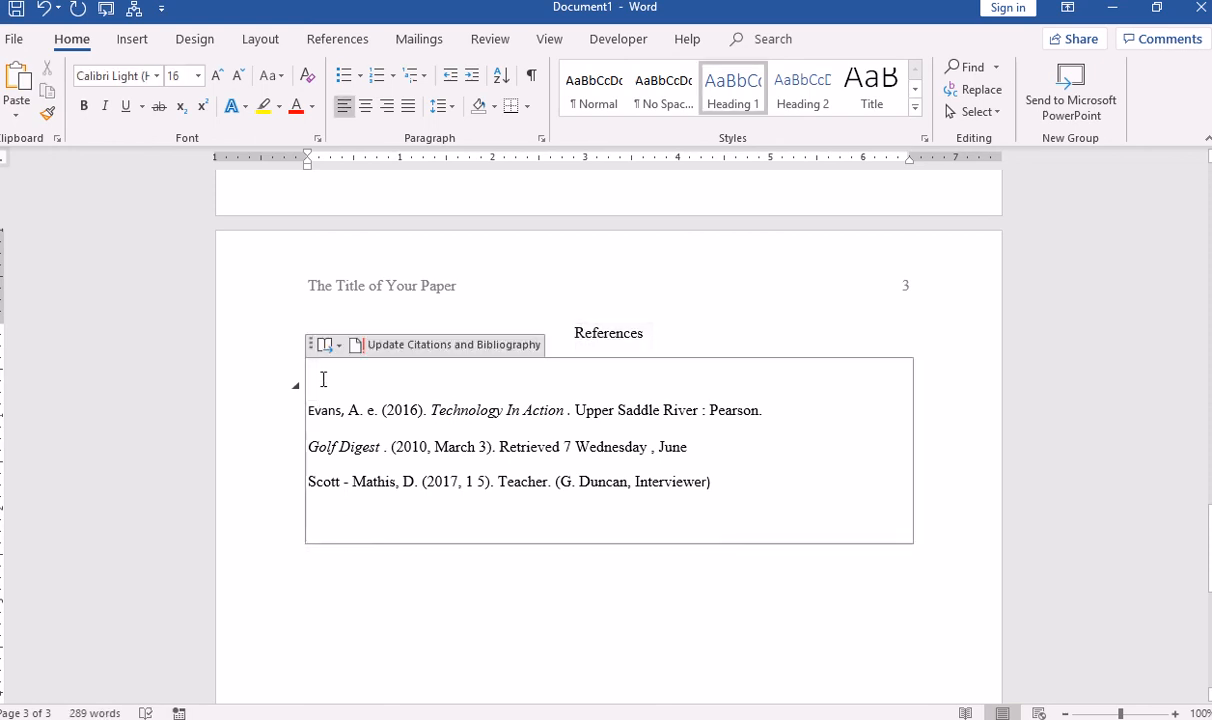
{"action": "key", "text": "Delete"}
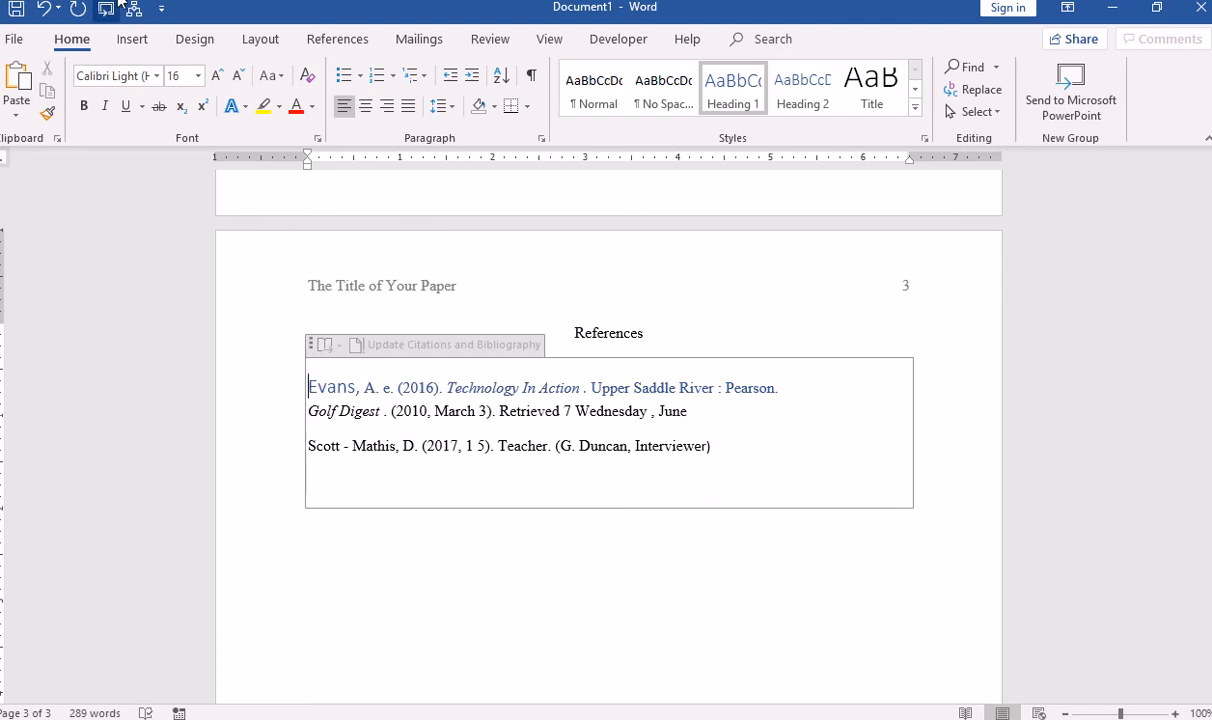
{"action": "left_click", "coordinate": [43, 8]}
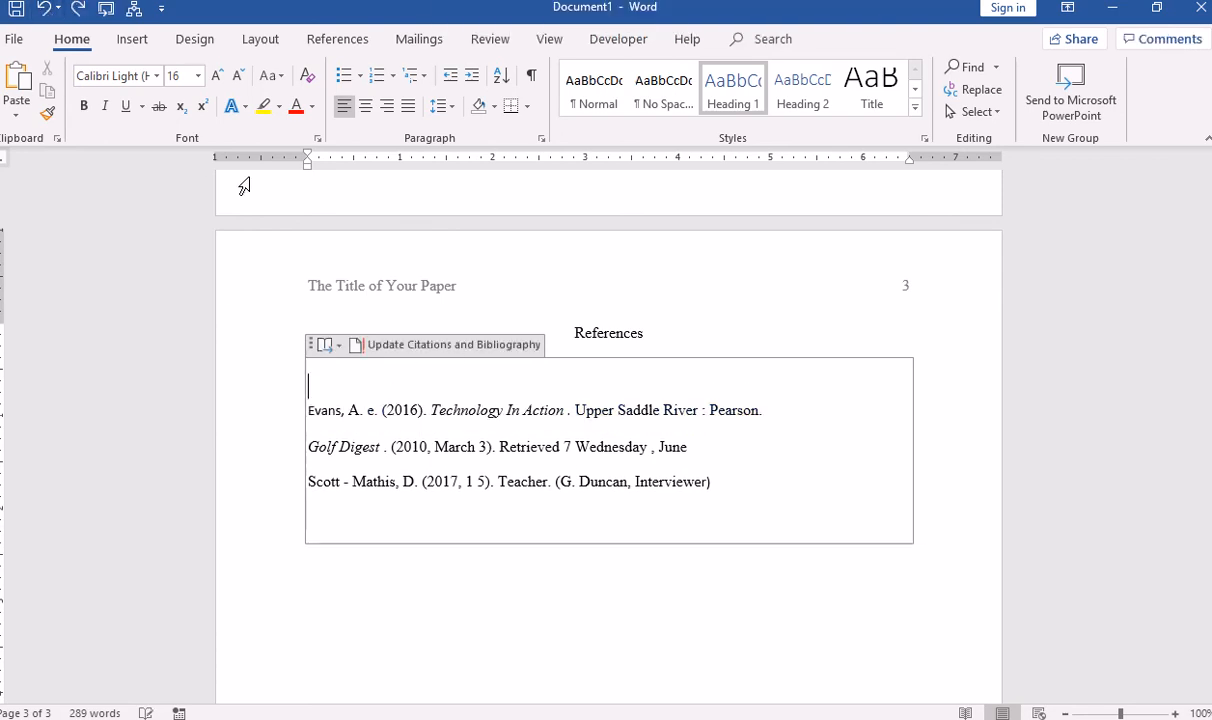
Step: Delete the empty line between the centred References heading and the first bibliography entry
{"action": "left_click", "coordinate": [346, 384]}
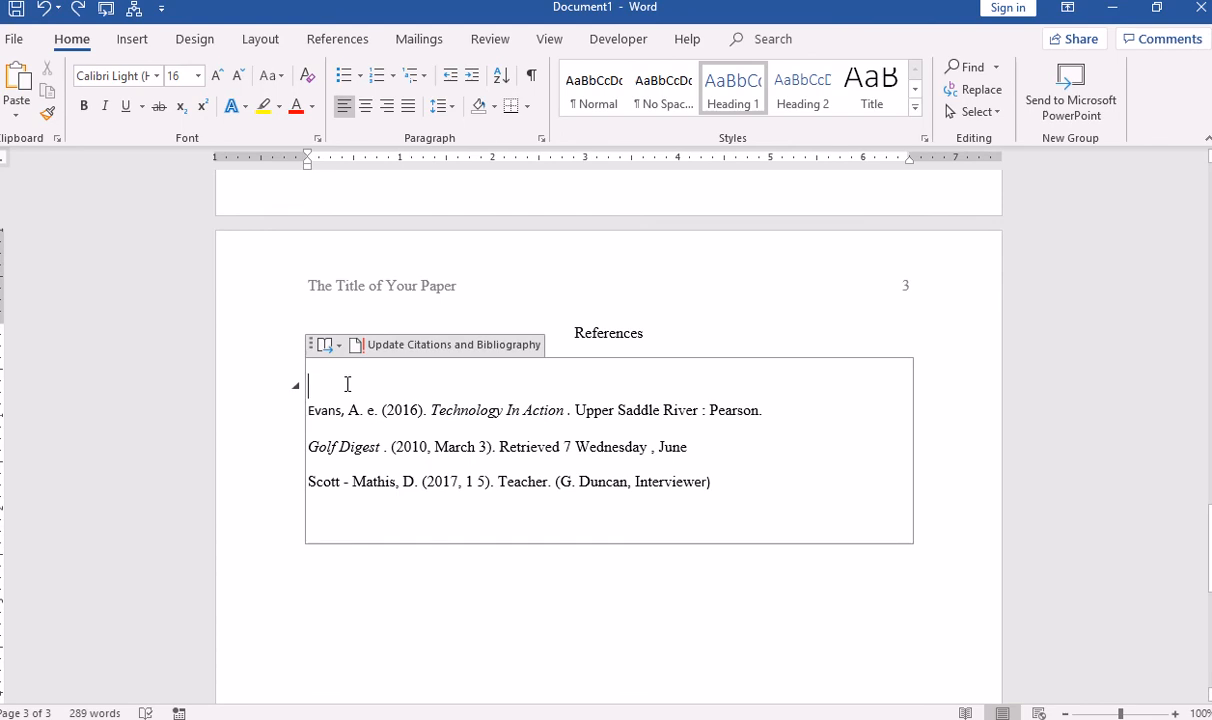
{"action": "key", "text": "Delete"}
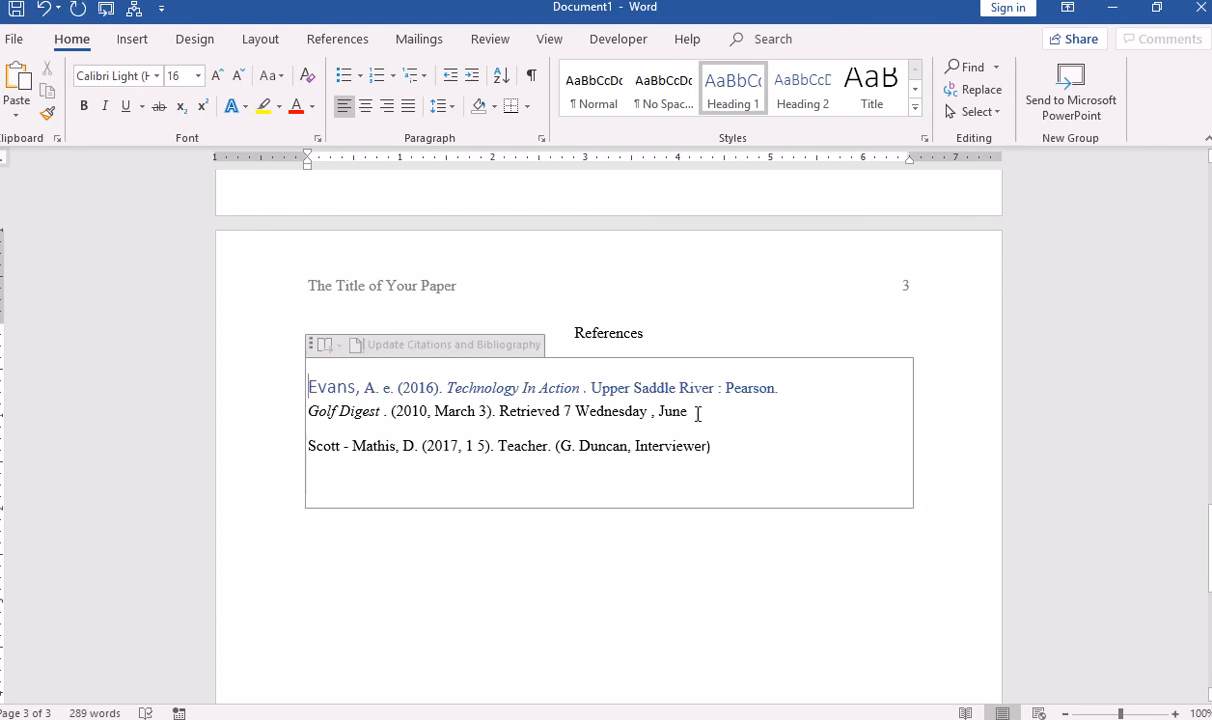
Step: Undo the deletion of the empty line between the References heading and the first bibliography entry
{"action": "left_click_drag", "start_coordinate": [695, 413], "coordinate": [469, 403]}
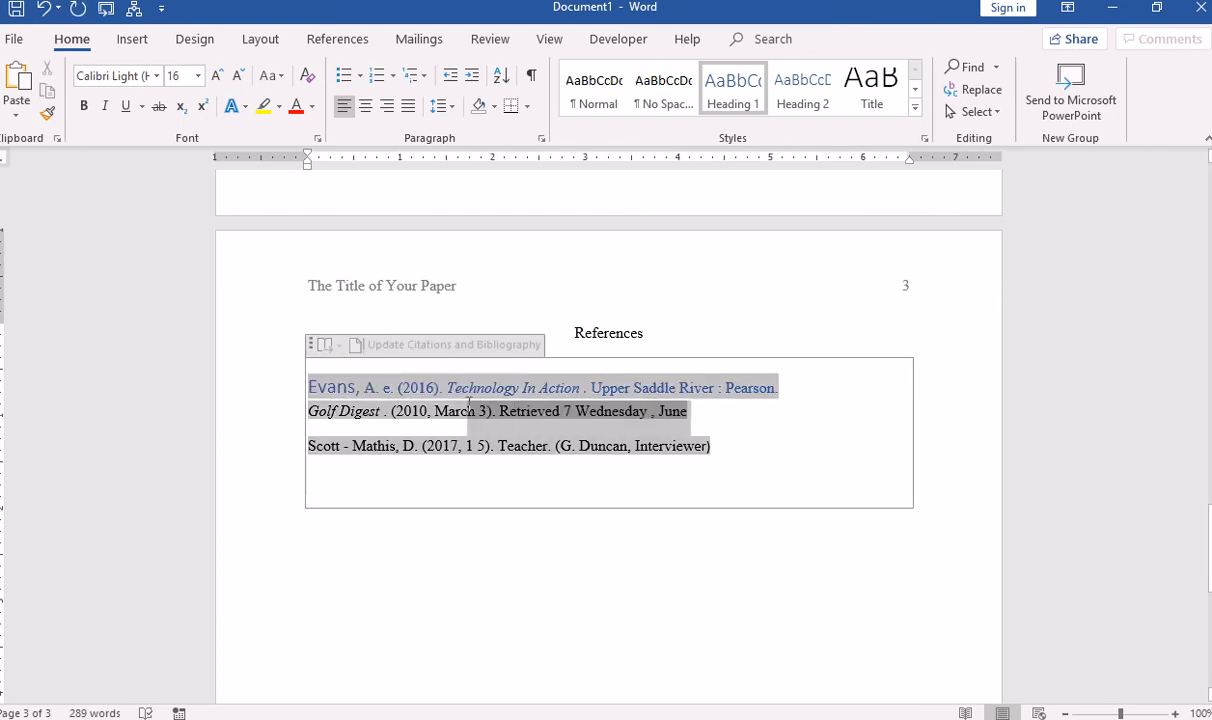
{"action": "left_click", "coordinate": [865, 441]}
{"action": "left_click", "coordinate": [705, 409]}
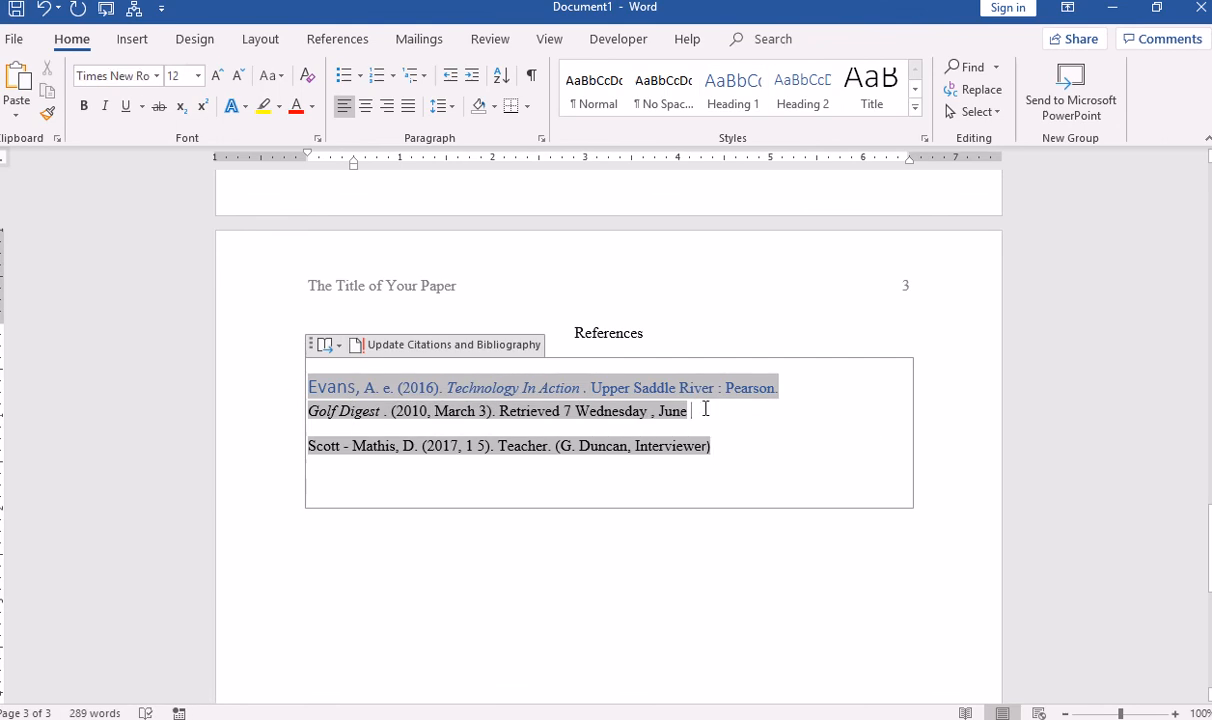
{"action": "left_click", "coordinate": [44, 8]}
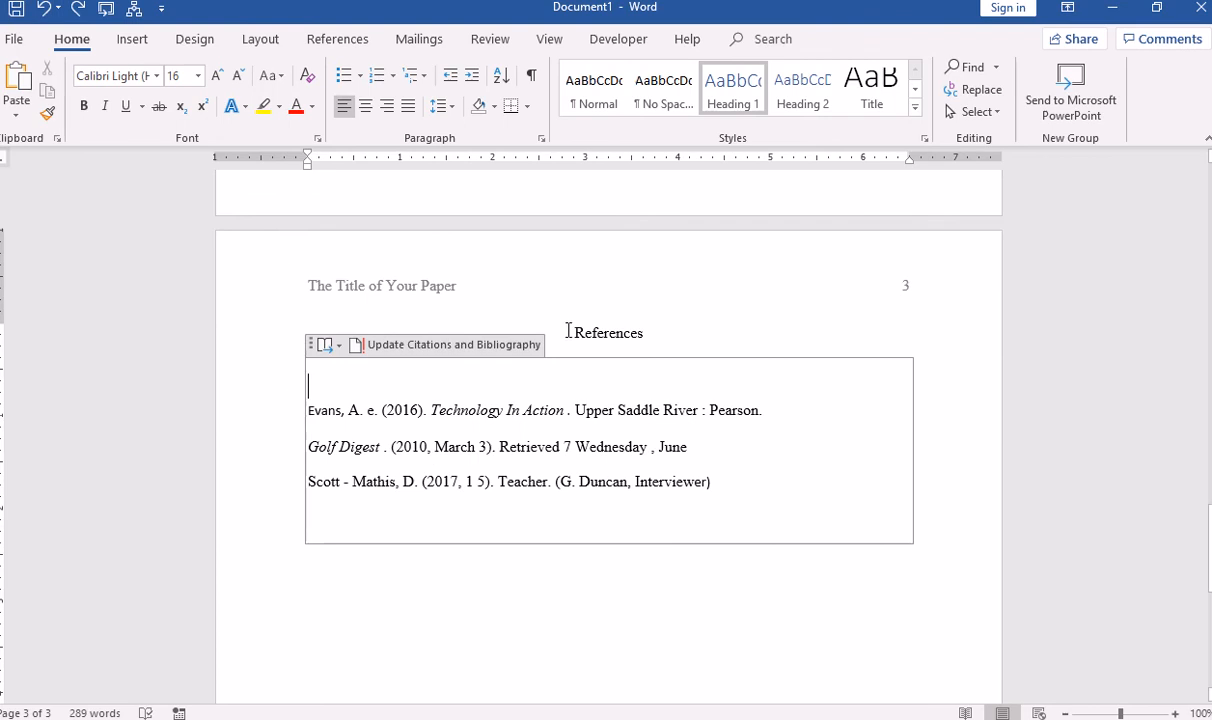
Step: Check the alignment, indentation and line spacing settings of the centred References heading
{"action": "left_click_drag", "start_coordinate": [570, 332], "coordinate": [663, 352]}
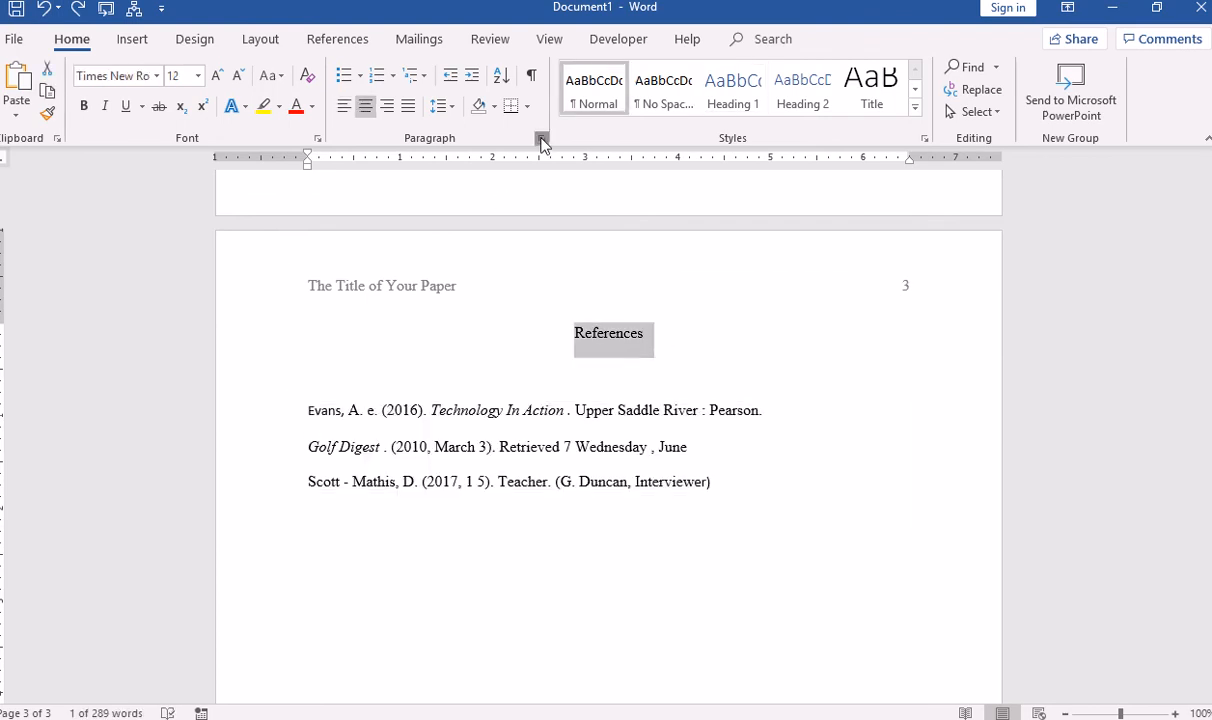
{"action": "left_click", "coordinate": [541, 139]}
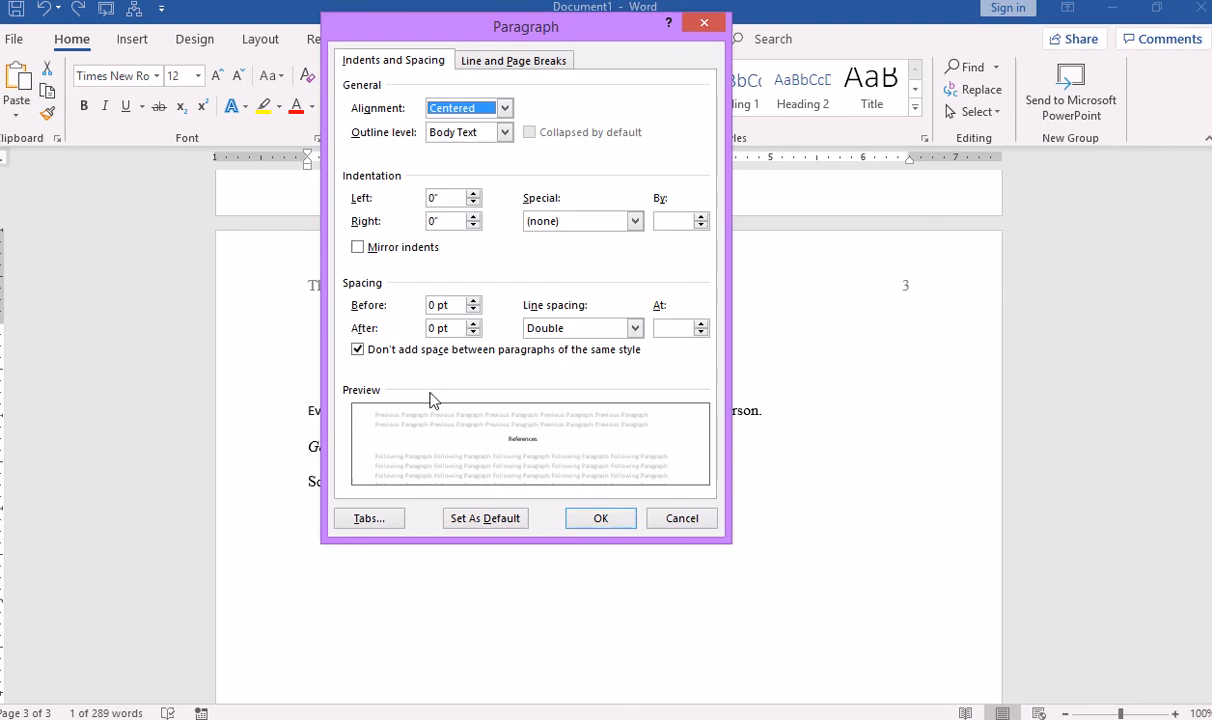
{"action": "left_click", "coordinate": [600, 518]}
{"action": "left_click", "coordinate": [828, 635]}
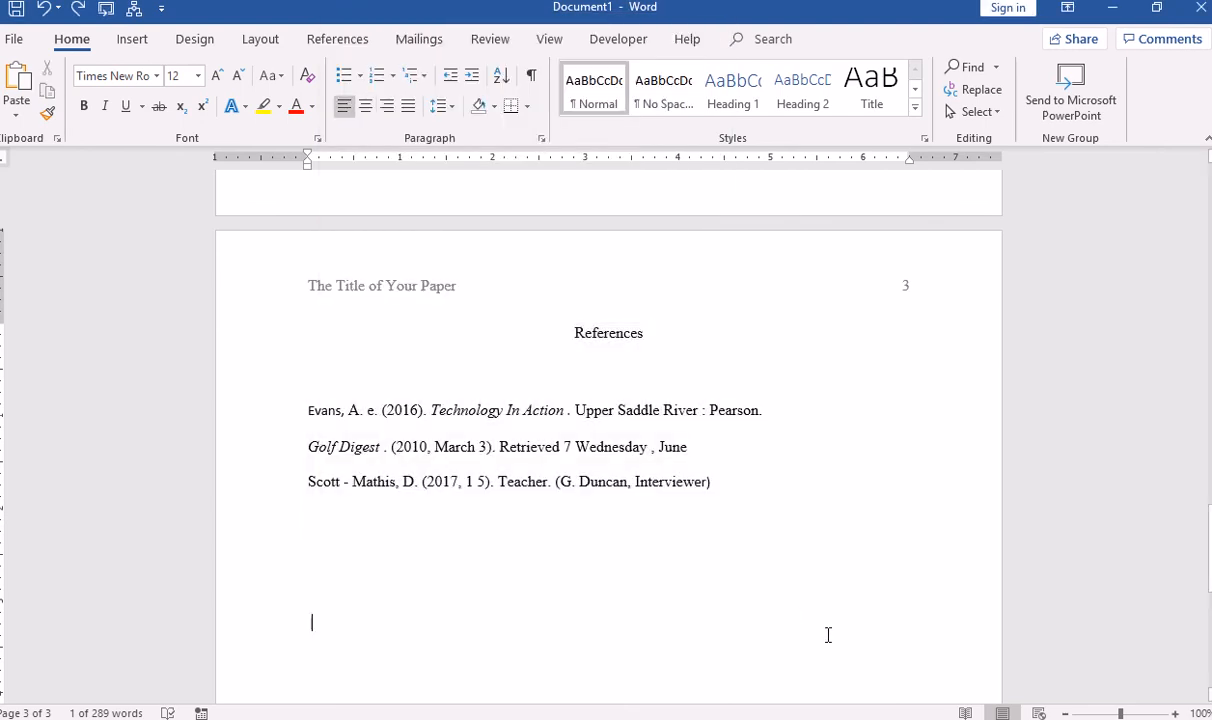
{"action": "double_click", "coordinate": [828, 635]}
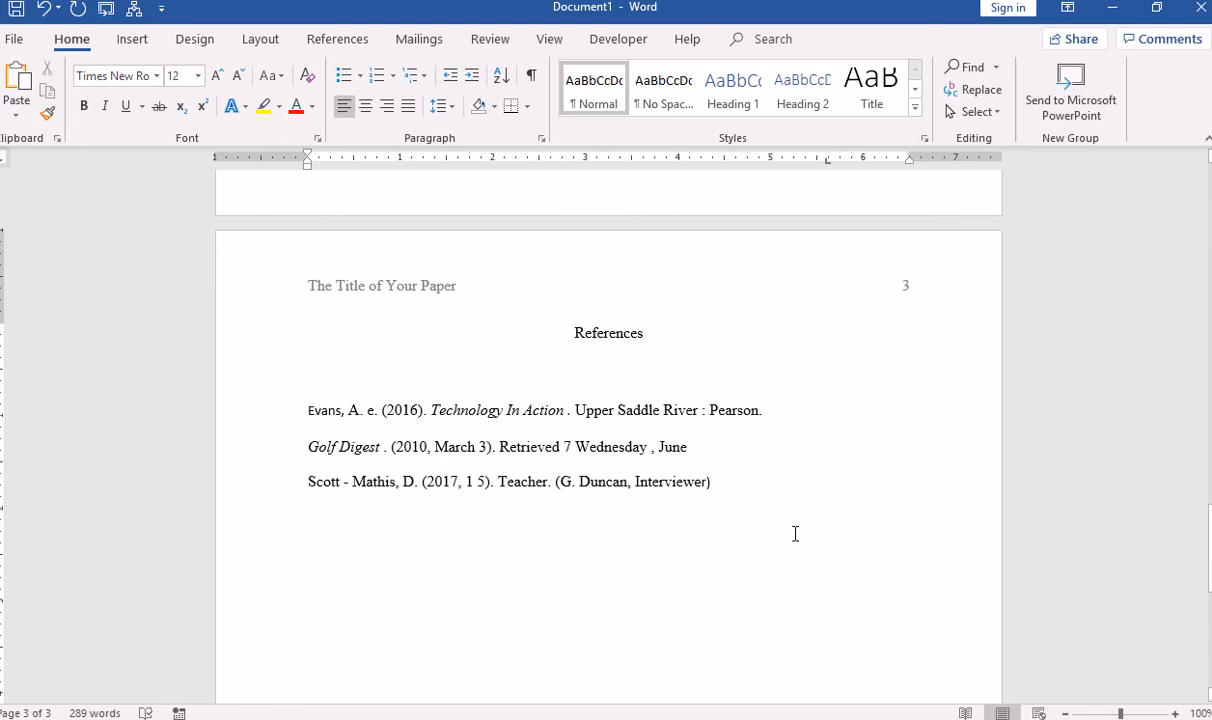
Step: Inspect the page 3 header, checking the font and size of its title text and page number, and return to the body
{"action": "mouse_move", "coordinate": [1210, 543]}
{"action": "left_mouse_down"}
{"action": "mouse_move", "coordinate": [1210, 508]}
{"action": "mouse_move", "coordinate": [1210, 520]}
{"action": "left_mouse_up"}
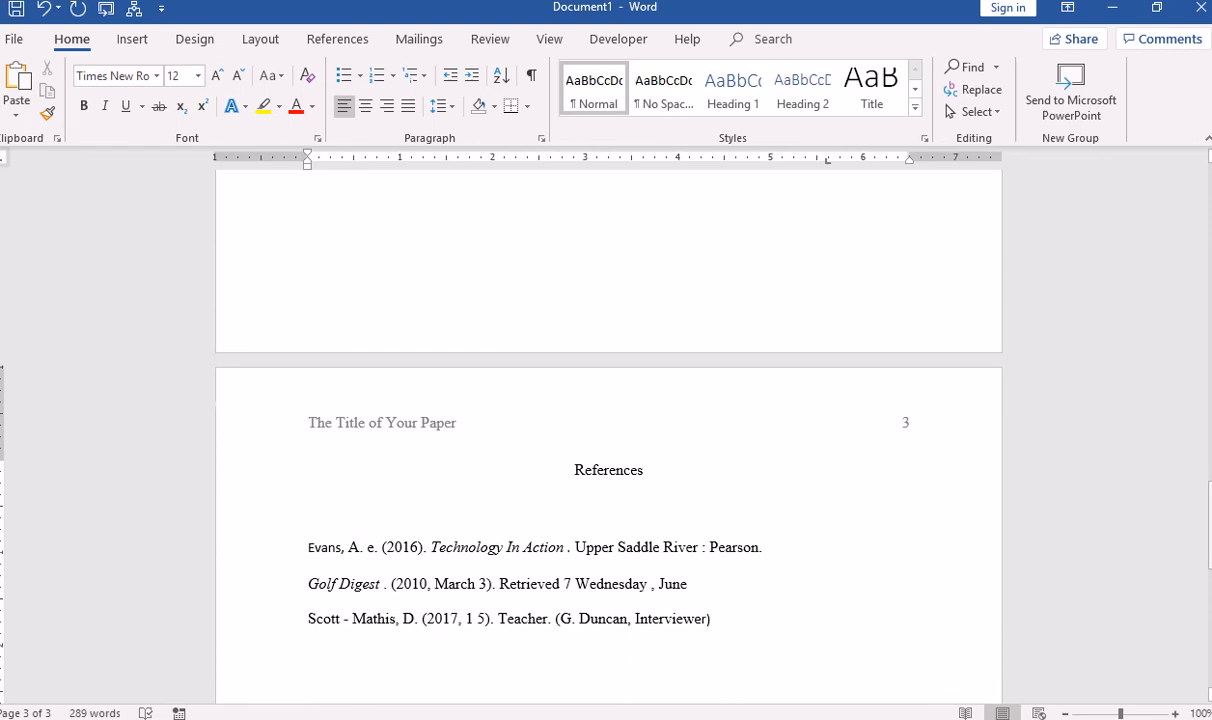
{"action": "double_click", "coordinate": [620, 477]}
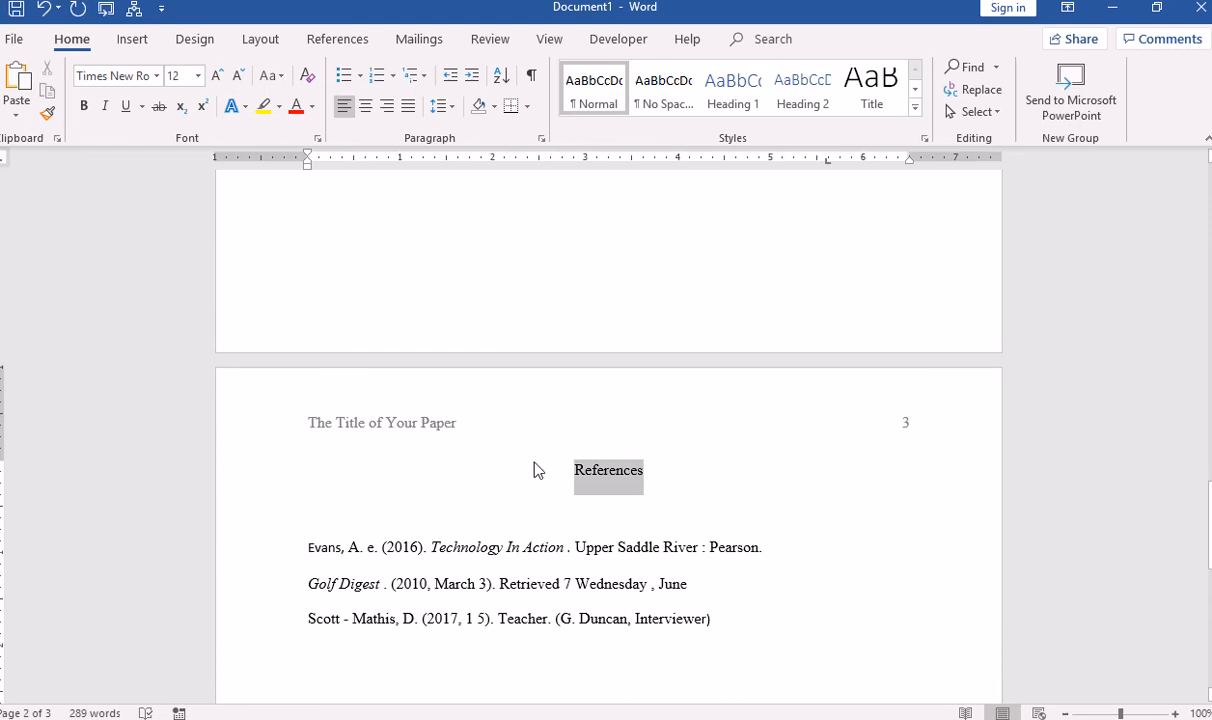
{"action": "double_click", "coordinate": [458, 428]}
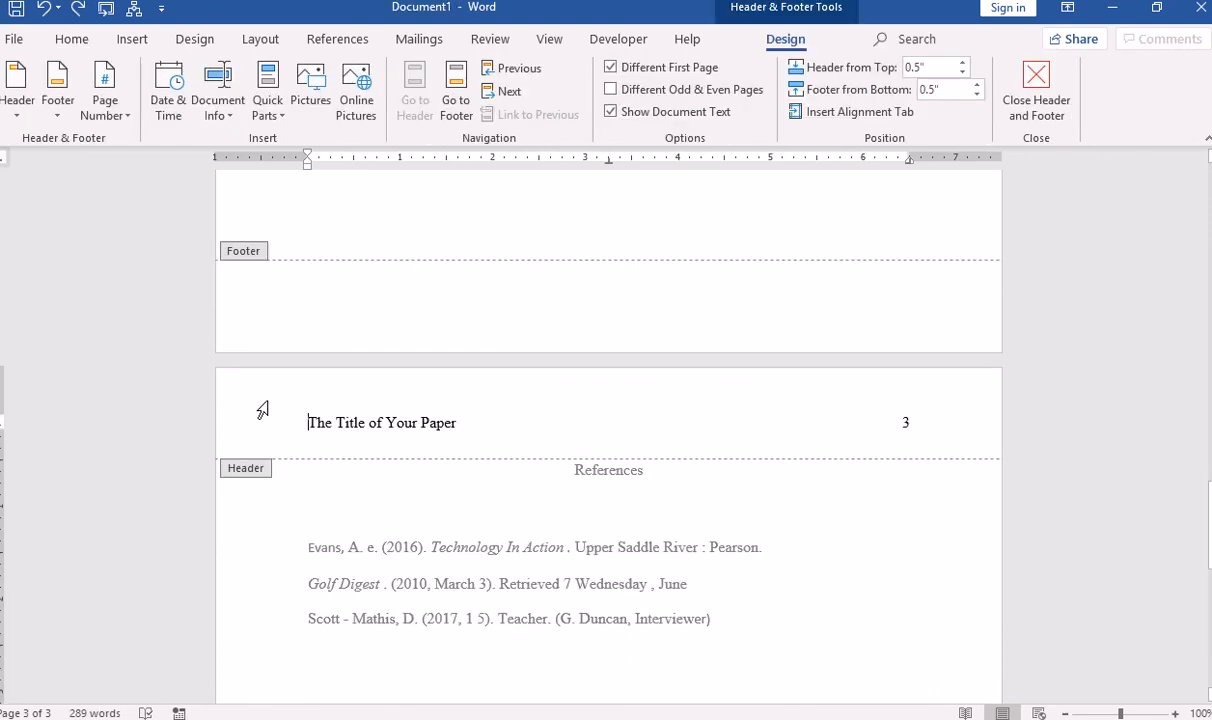
{"action": "left_click_drag", "start_coordinate": [306, 422], "coordinate": [1028, 476]}
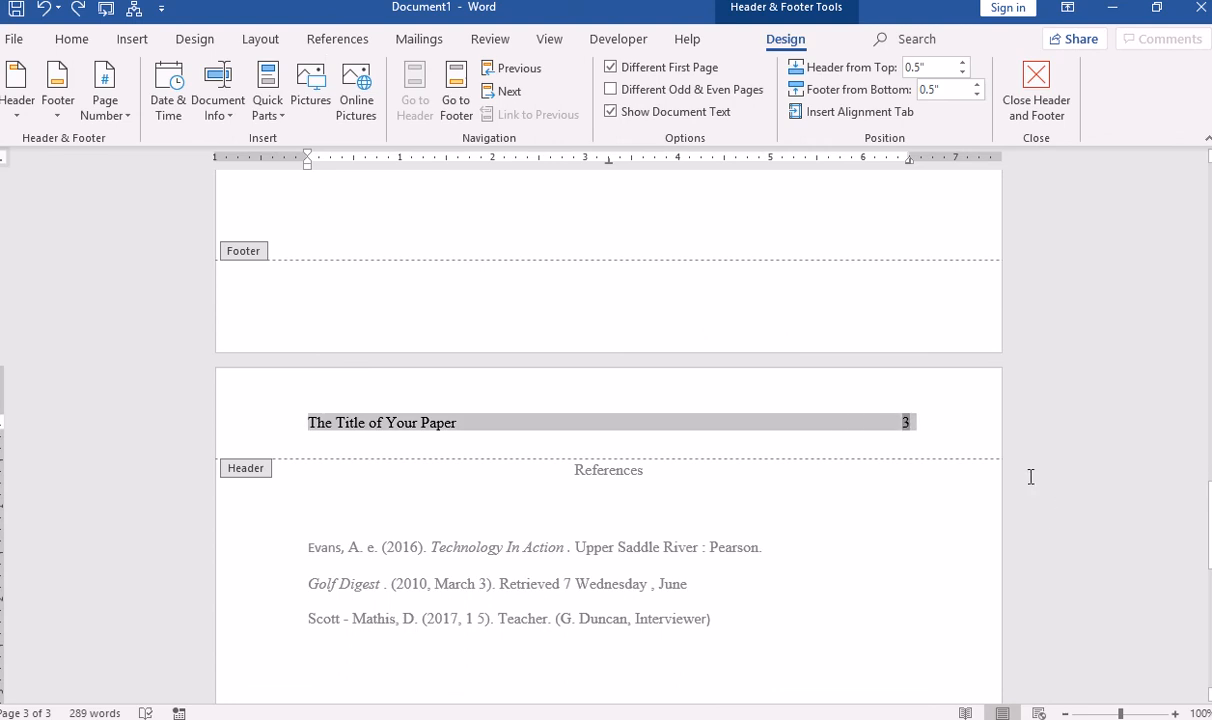
{"action": "left_click", "coordinate": [74, 38]}
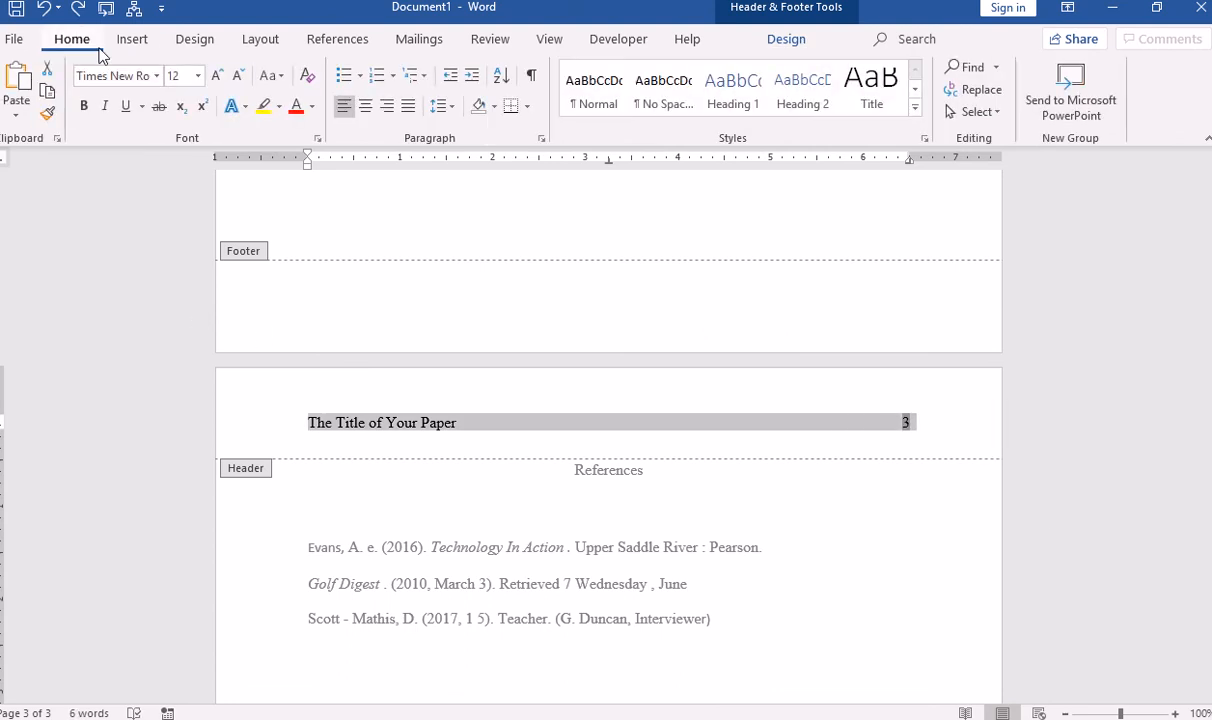
{"action": "double_click", "coordinate": [785, 578]}
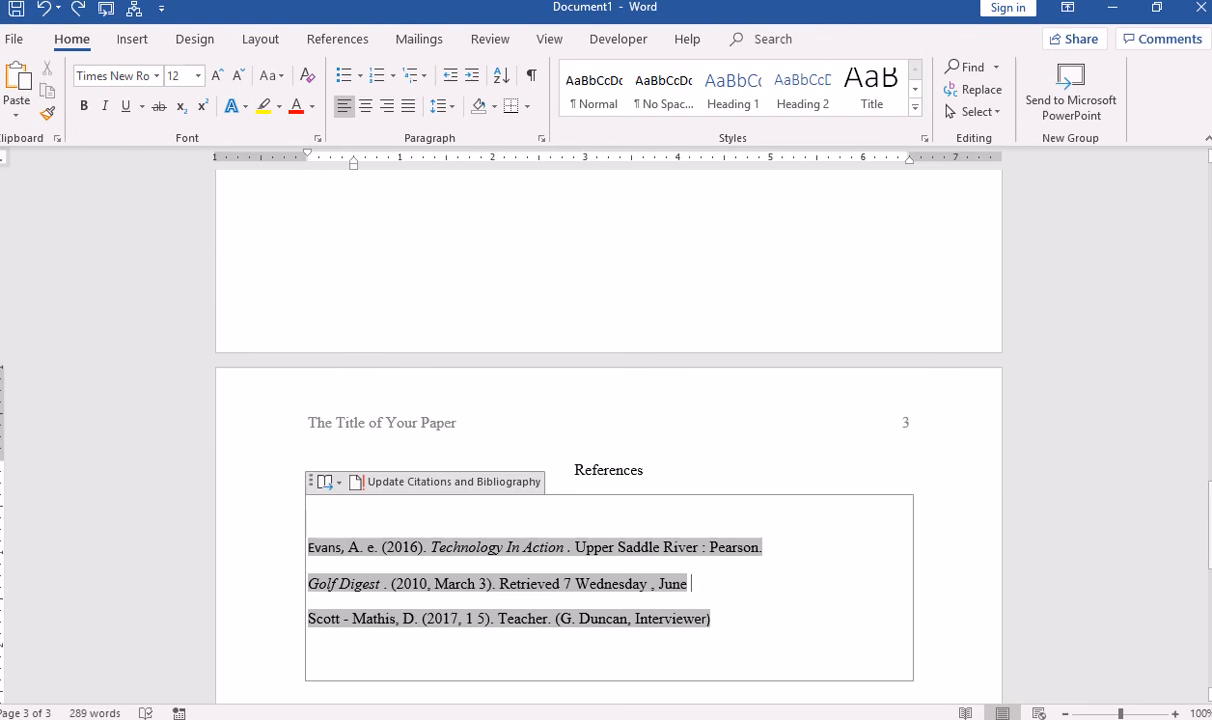
Step: Review the title page and first body page, and examine the header options of the first-page running head
{"action": "left_click_drag", "start_coordinate": [1209, 527], "coordinate": [1182, 170]}
{"action": "left_click", "coordinate": [870, 511]}
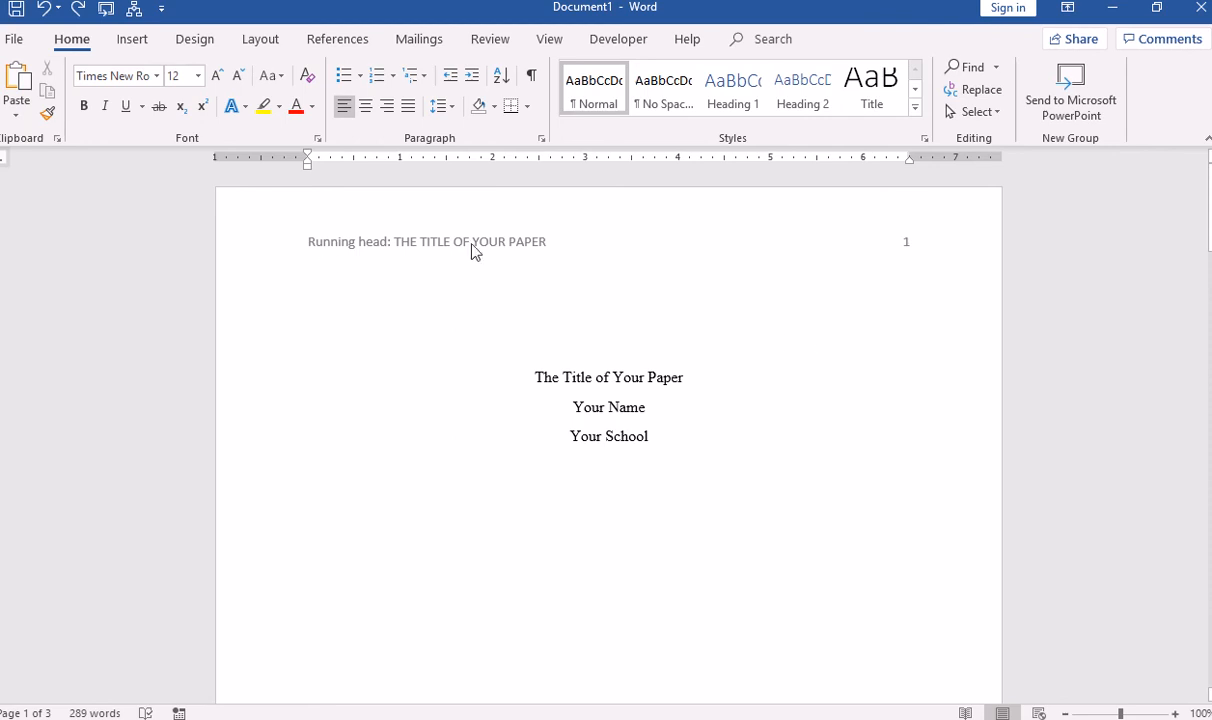
{"action": "left_click_drag", "start_coordinate": [1209, 205], "coordinate": [1209, 377]}
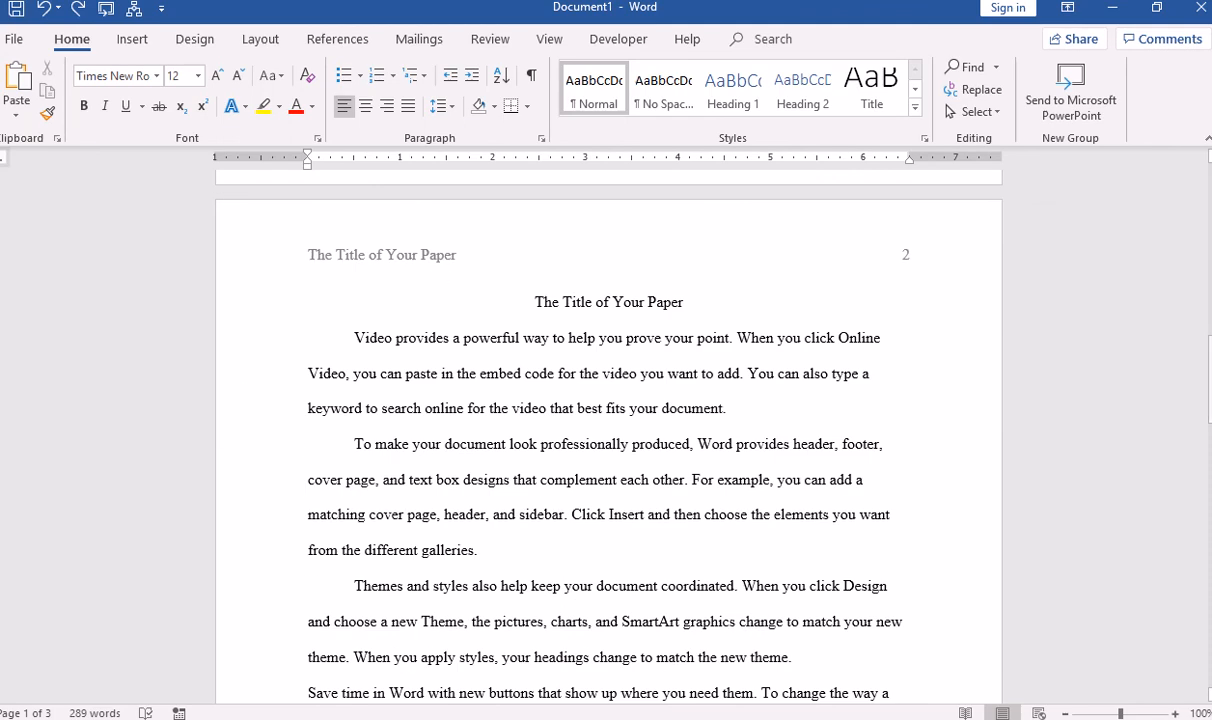
{"action": "left_click_drag", "start_coordinate": [1209, 377], "coordinate": [1188, 97]}
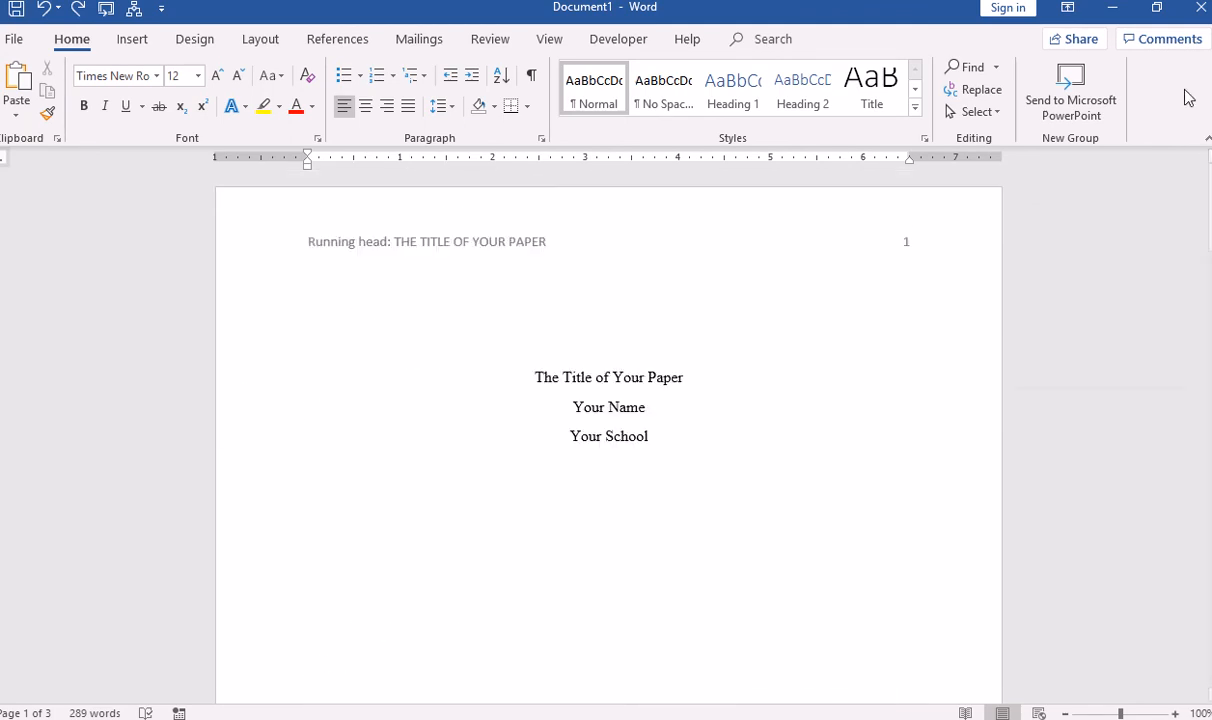
{"action": "double_click", "coordinate": [526, 245]}
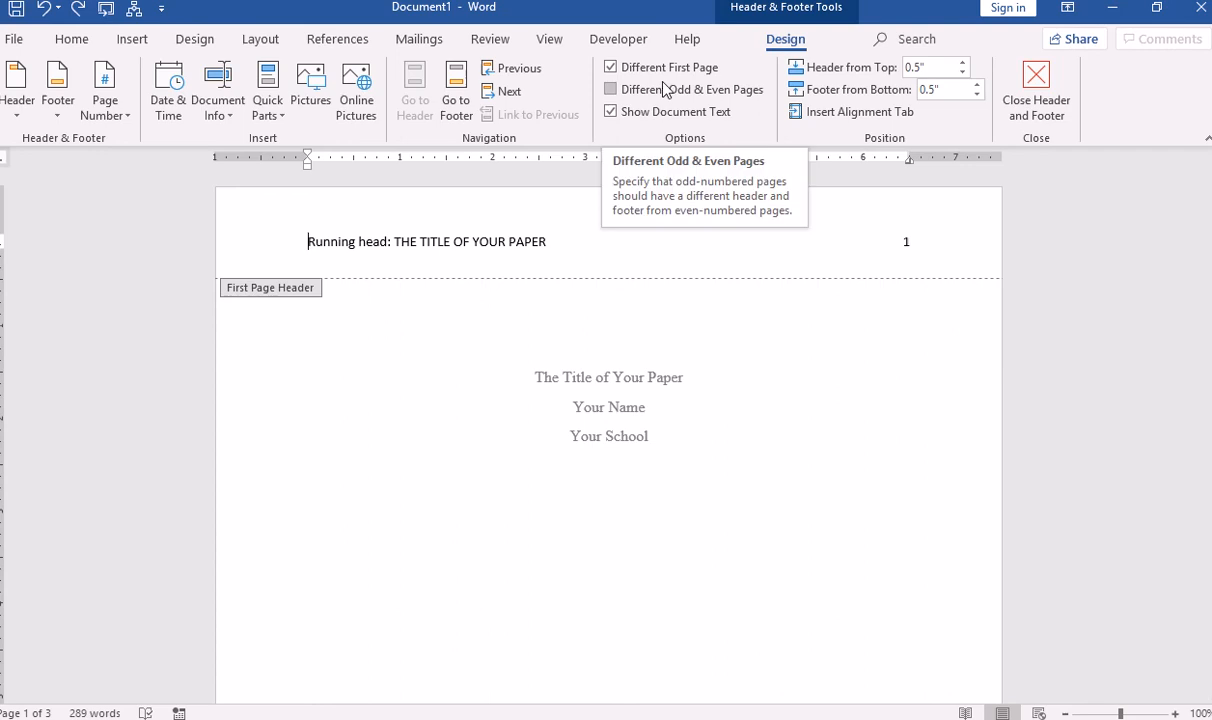
{"action": "double_click", "coordinate": [792, 405]}
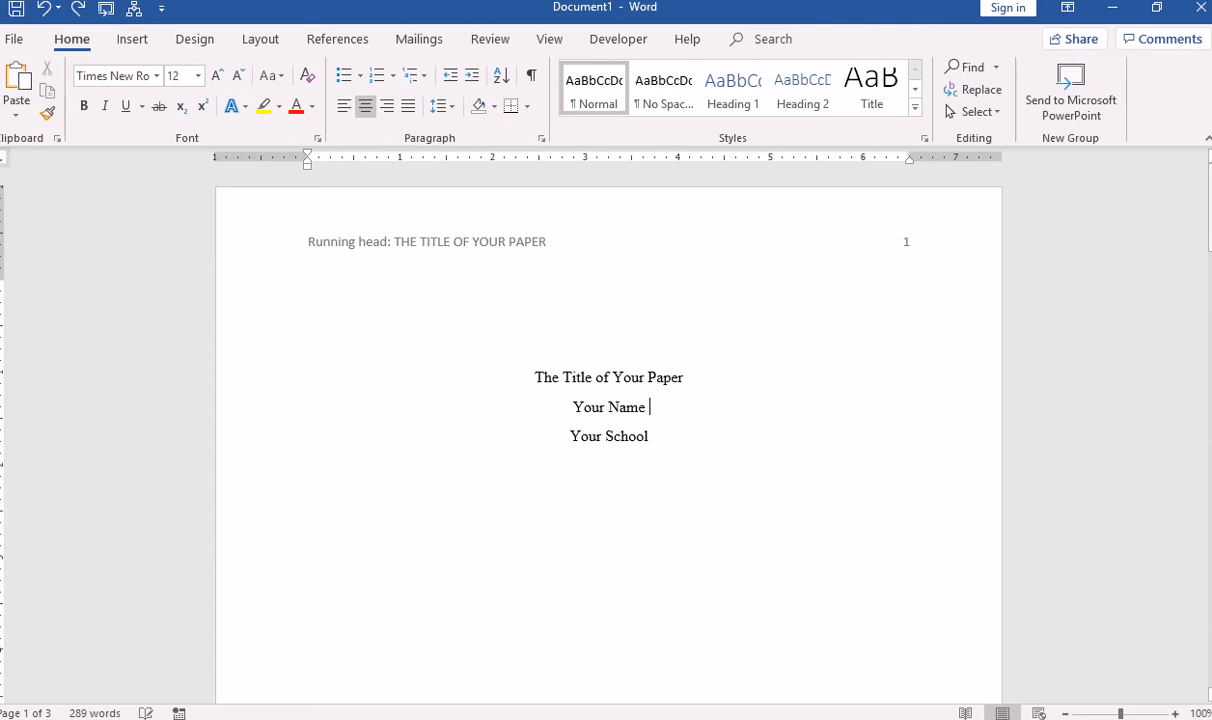
Step: Look through the finished paper from the title page to the References page and return to the beginning
{"action": "left_click_drag", "start_coordinate": [1209, 207], "coordinate": [1209, 518]}
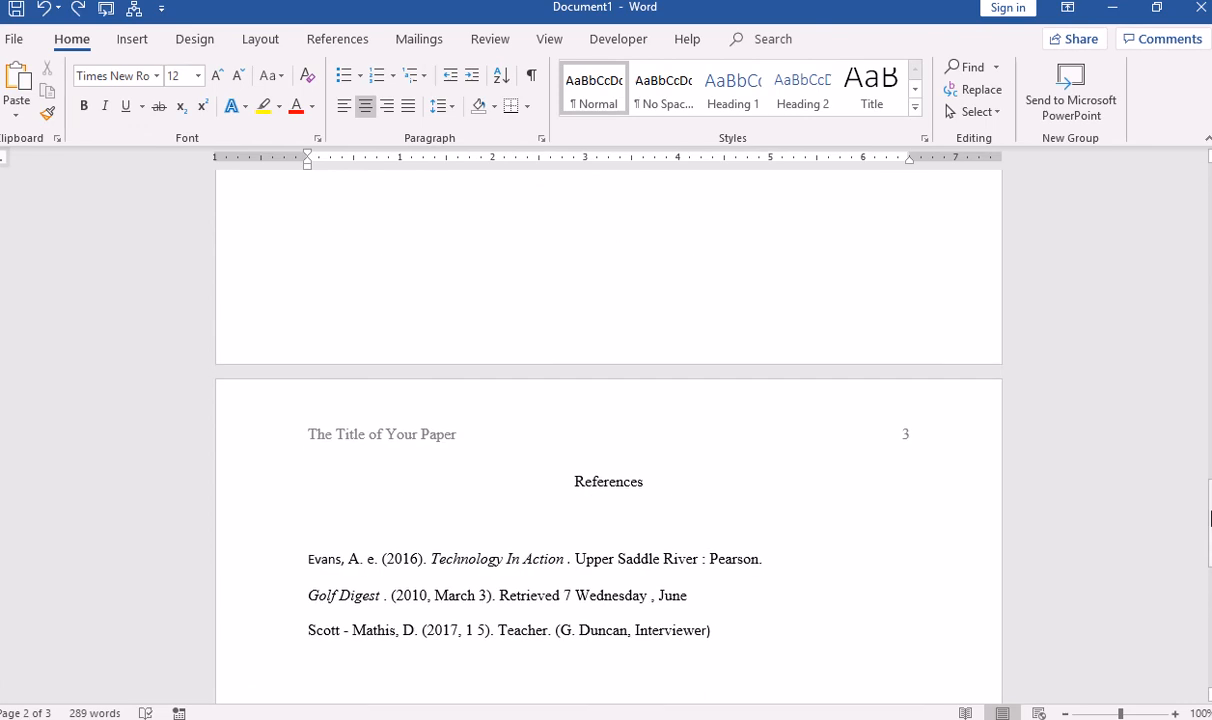
{"action": "left_click_drag", "start_coordinate": [1209, 518], "coordinate": [1195, 120]}
{"action": "left_click_drag", "start_coordinate": [1209, 205], "coordinate": [1209, 562]}
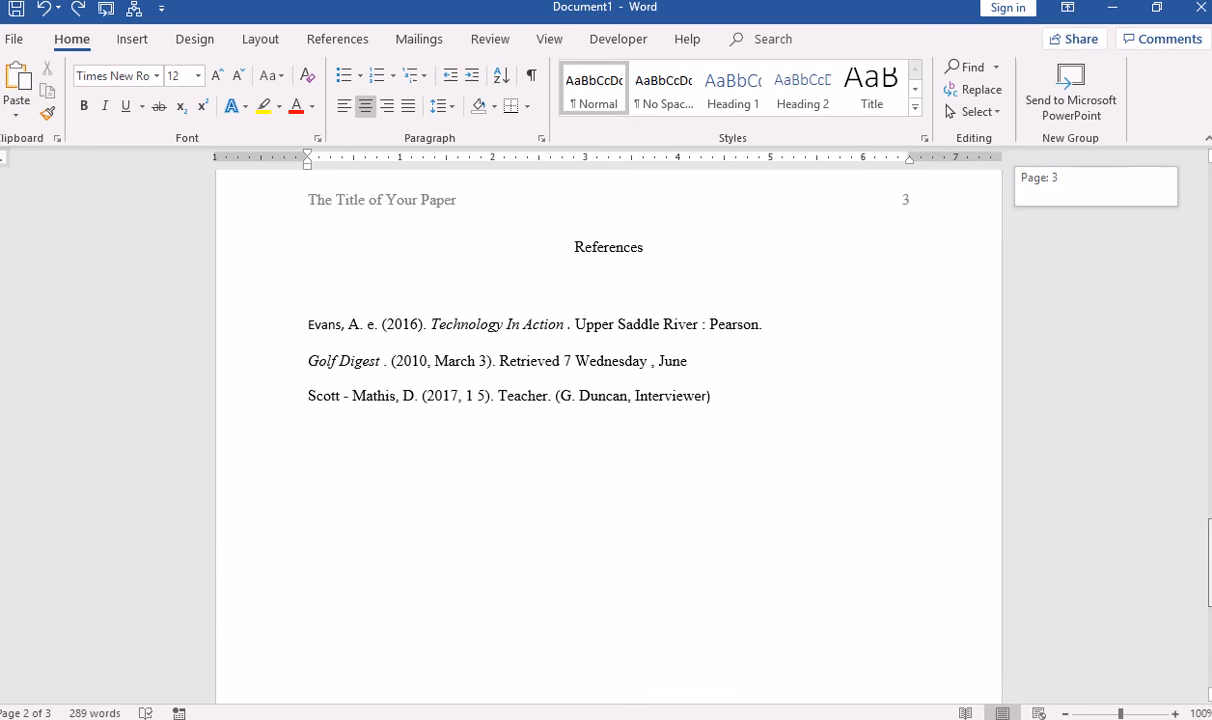
{"action": "left_click_drag", "start_coordinate": [1209, 562], "coordinate": [1200, 168]}
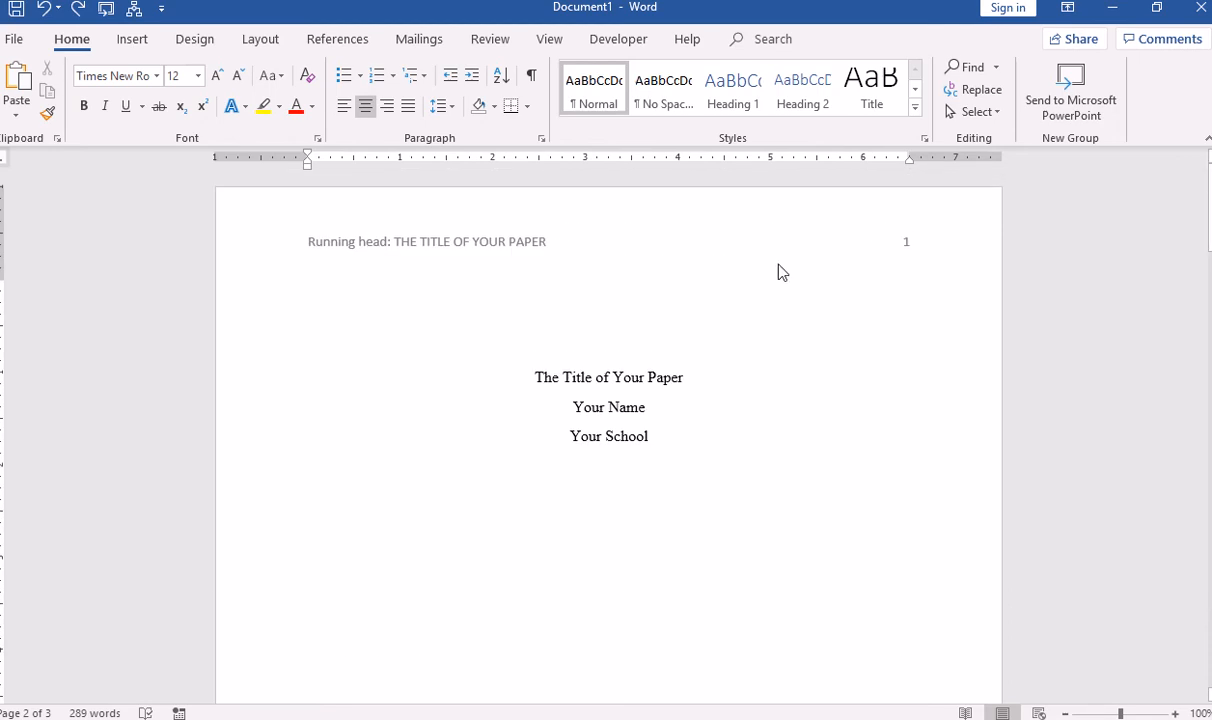